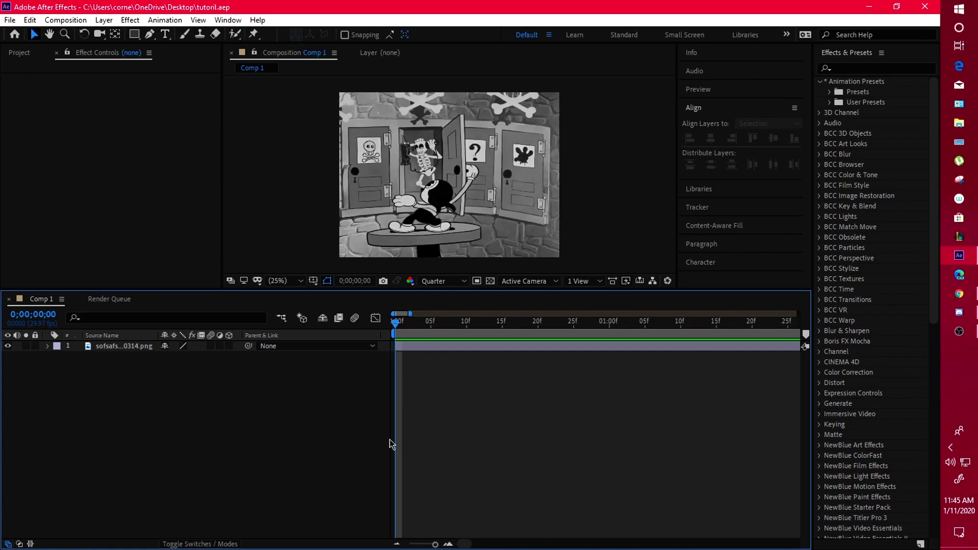
- Add a new adjustment layer above the image layer in Comp 1
right_click(255, 450)
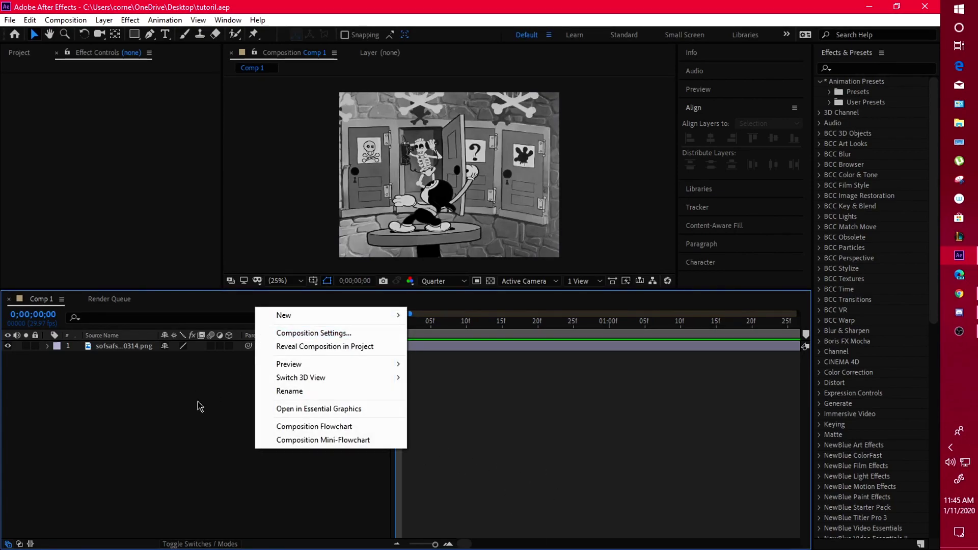
mouse_move(344, 322)
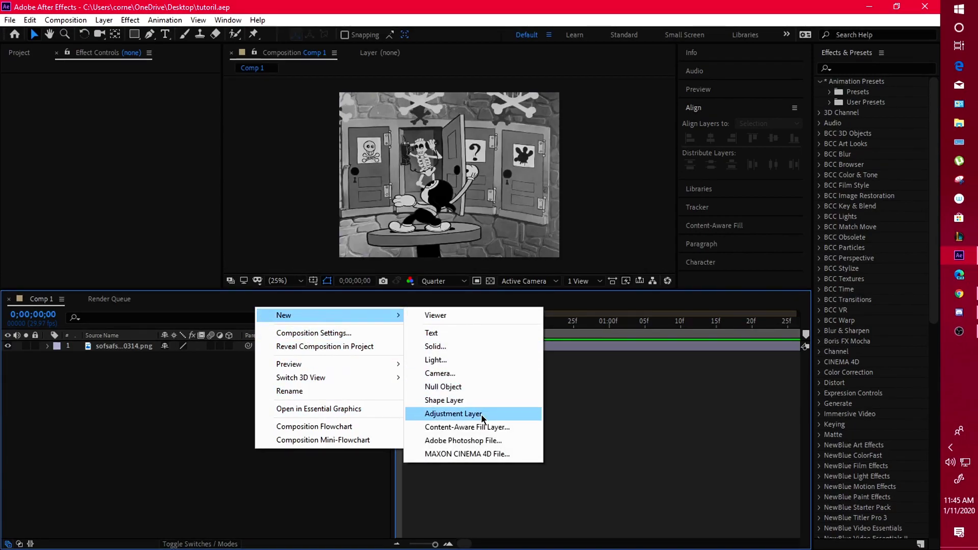
click(453, 414)
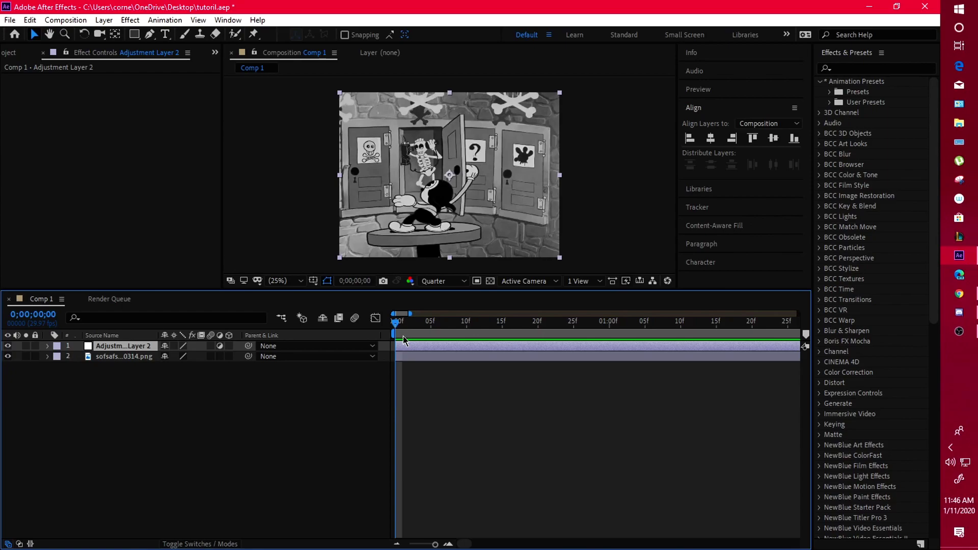
- Split the adjustment layer at 0;00;00;10, delete the second part, and move the remaining part to start at frame 10
key(space)
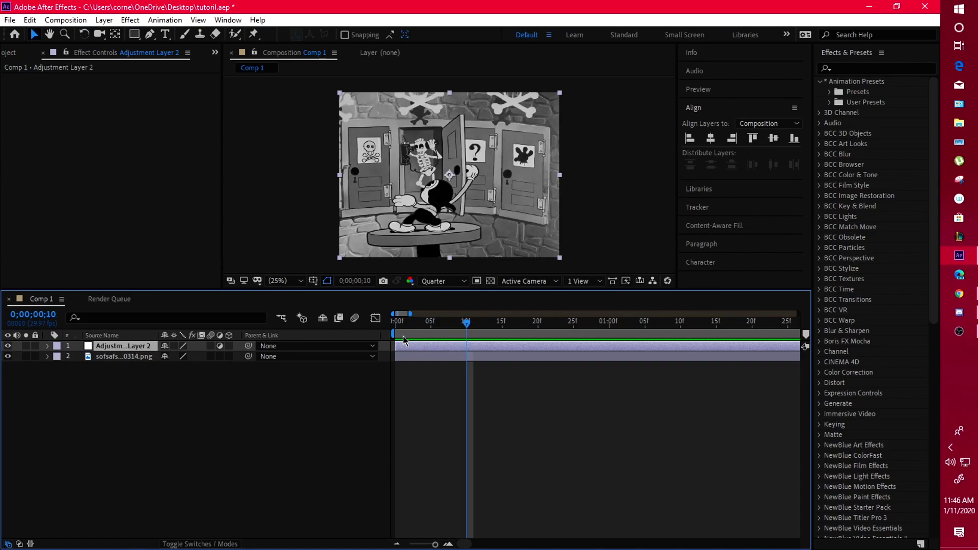
key(ctrl+shift+d)
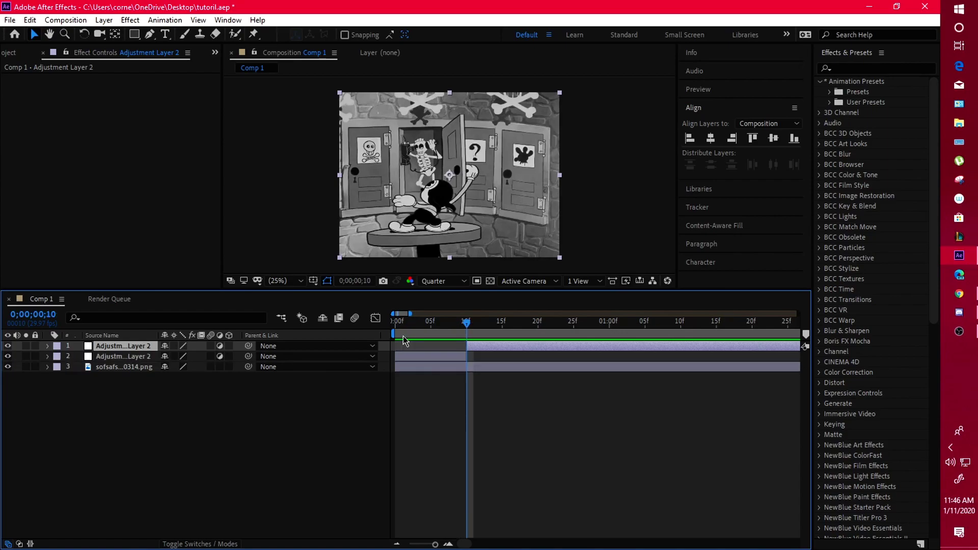
key(Delete)
drag(427, 346, 498, 347)
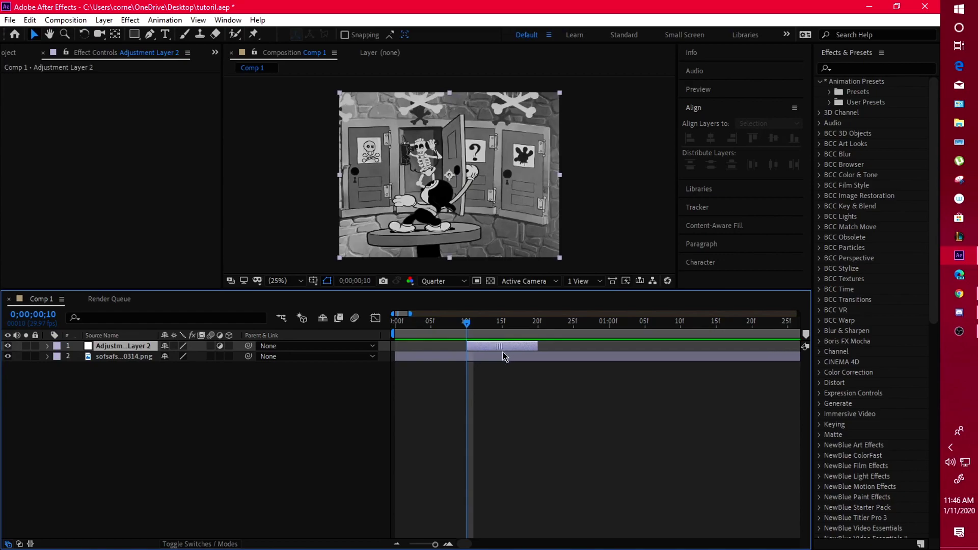
- Find the Sapphire S_Shake effect by searching for s_sha and apply it to the adjustment layer
click(886, 67)
text(s)
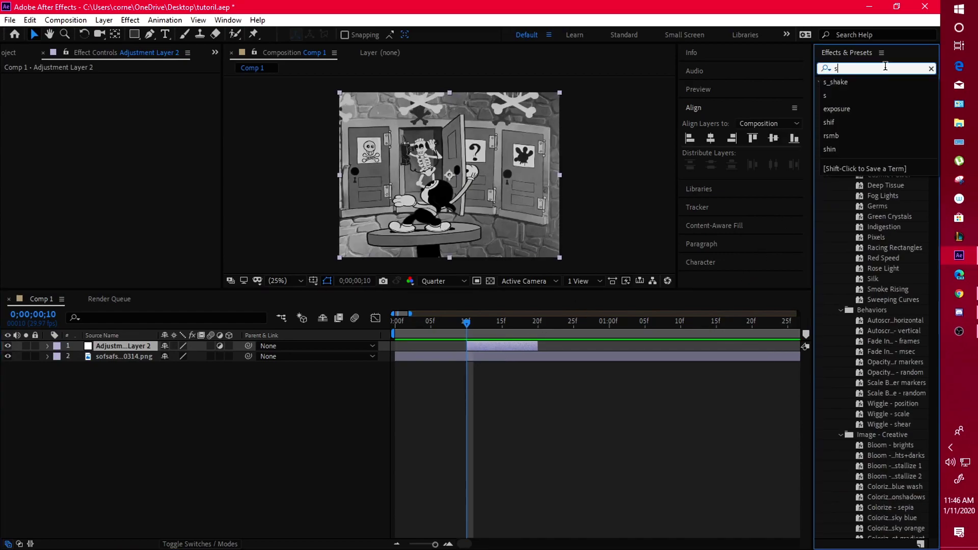
text())
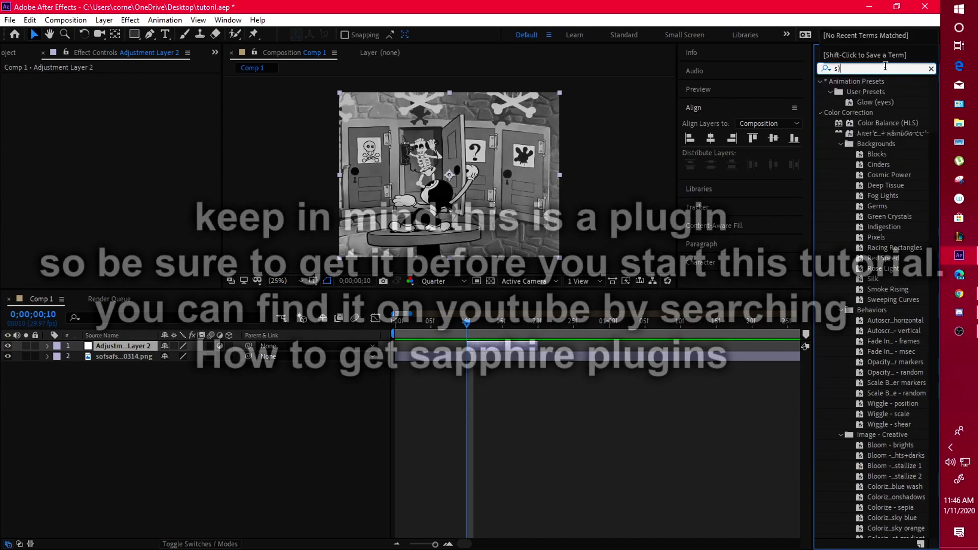
text(shae)
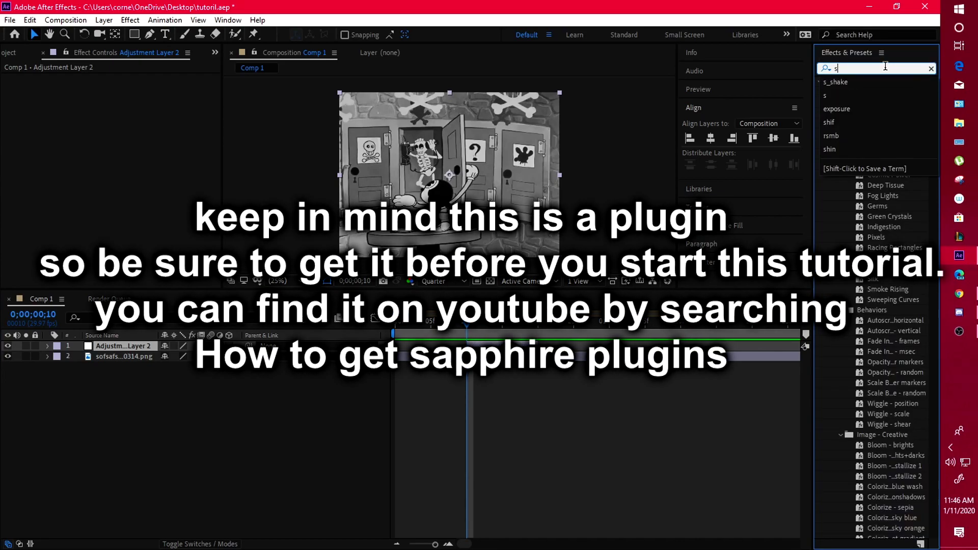
key(BackSpace)
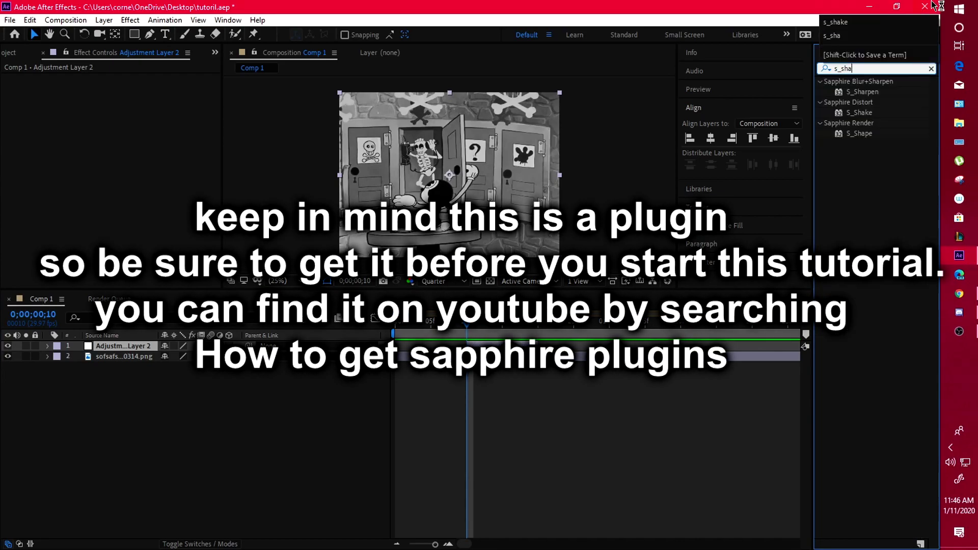
click(899, 123)
drag(856, 113, 532, 368)
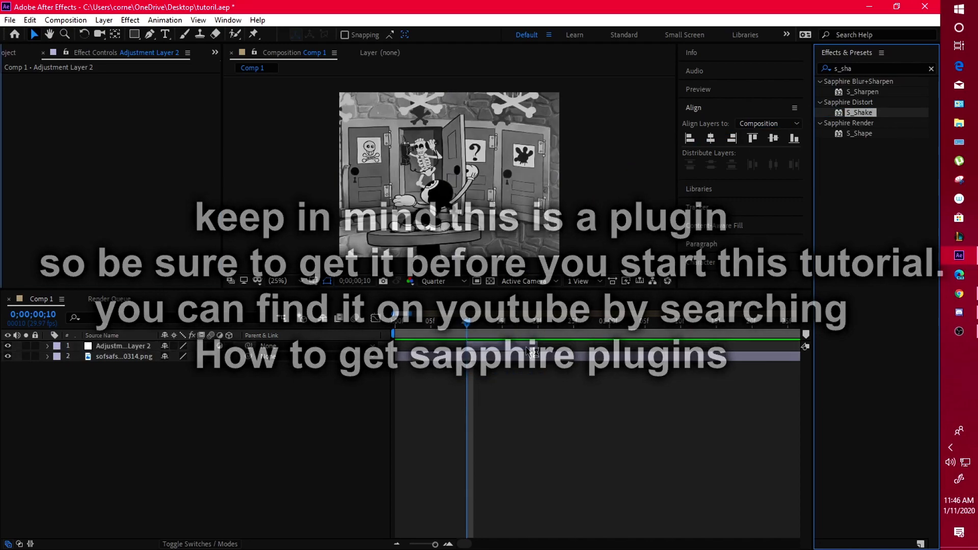
drag(860, 112, 375, 240)
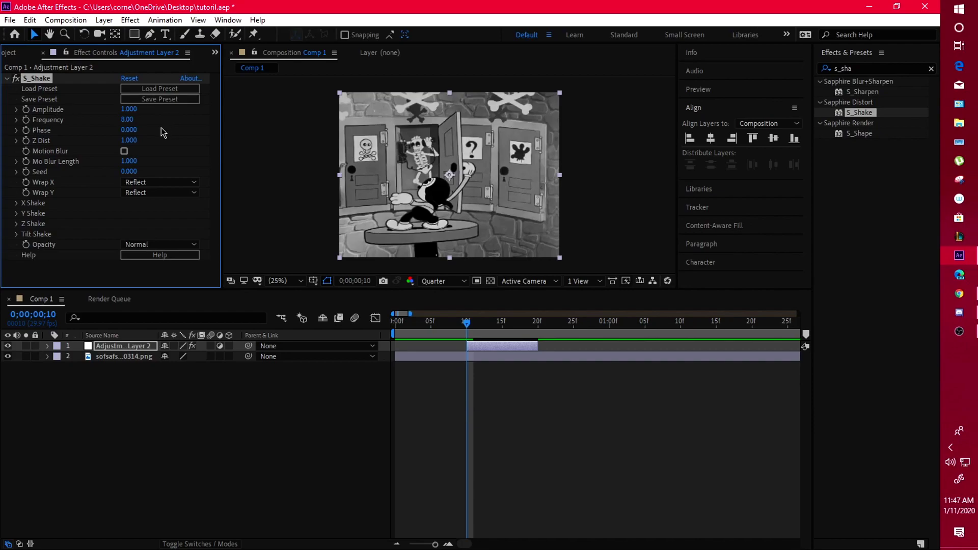
- Raise the S_Shake Amplitude to 3.690 and preview the shake around frame 10
drag(129, 109, 267, 111)
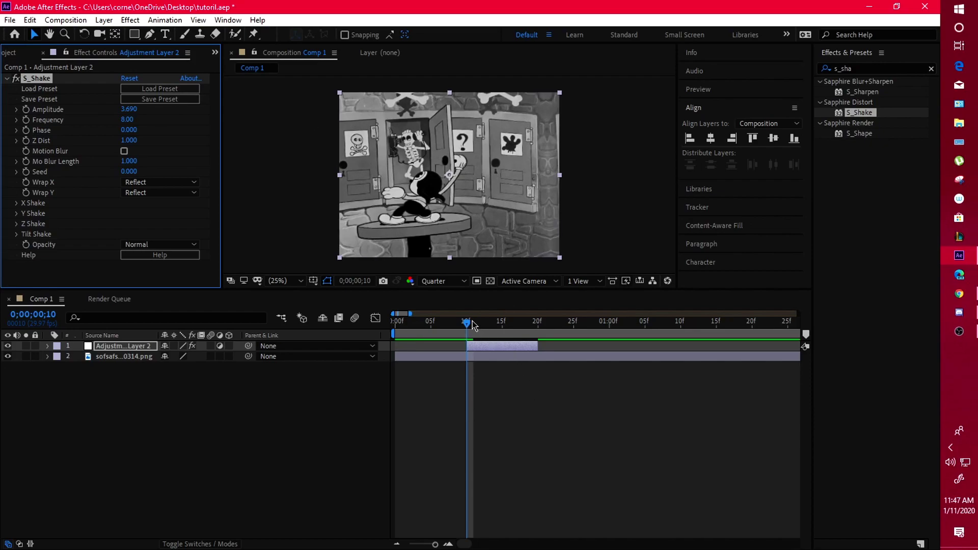
key(space)
drag(484, 323, 467, 340)
- Preview the shake with Amplitude lowered to 0.230, and return the Amplitude to 1.000
drag(128, 110, 41, 140)
drag(467, 327, 448, 335)
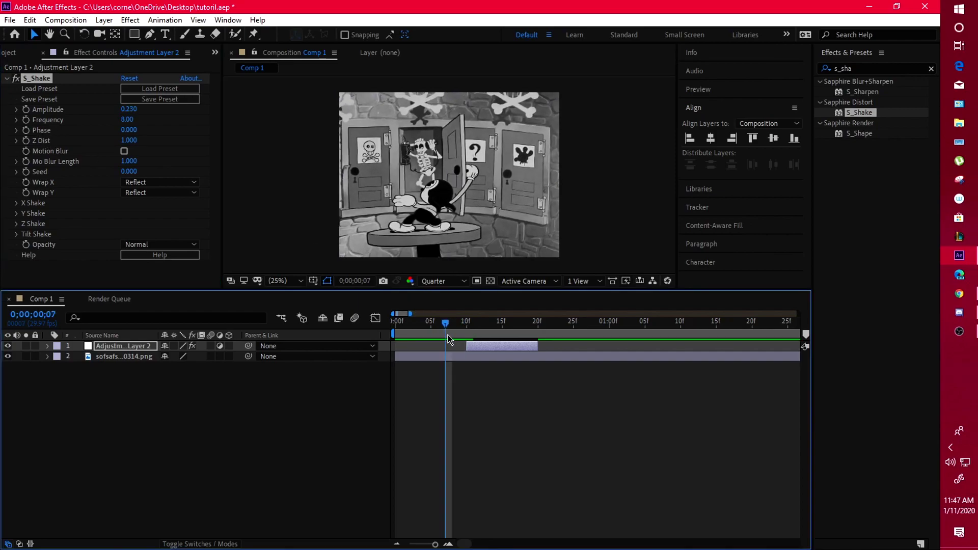
key(space)
drag(509, 331, 468, 358)
key(space)
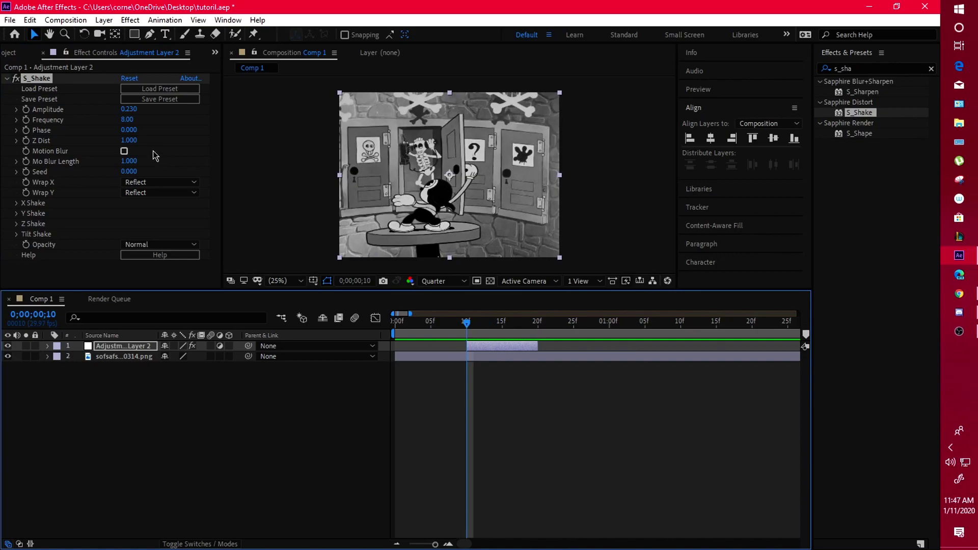
drag(134, 111, 168, 135)
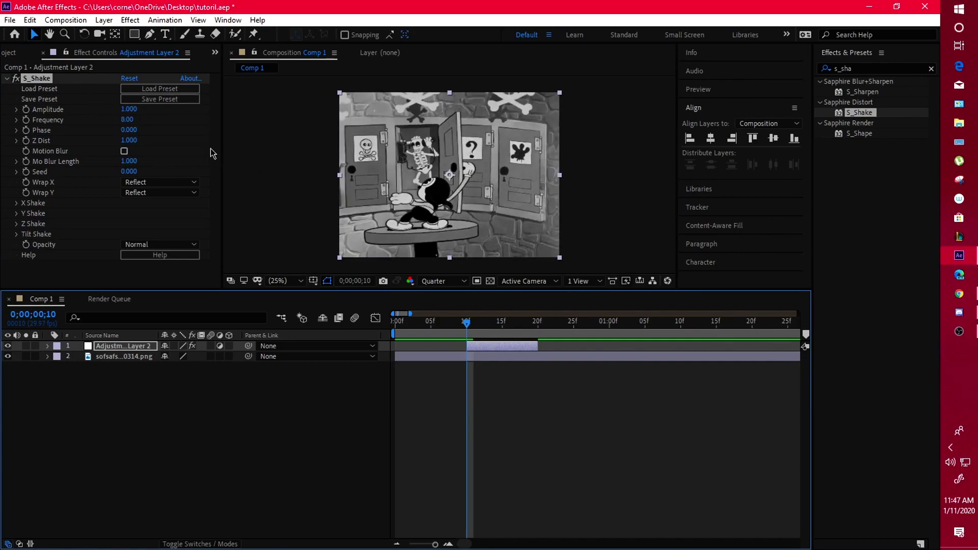
- Set the shake Frequency to 15 and preview the motion from just before the adjustment layer
drag(125, 120, 174, 121)
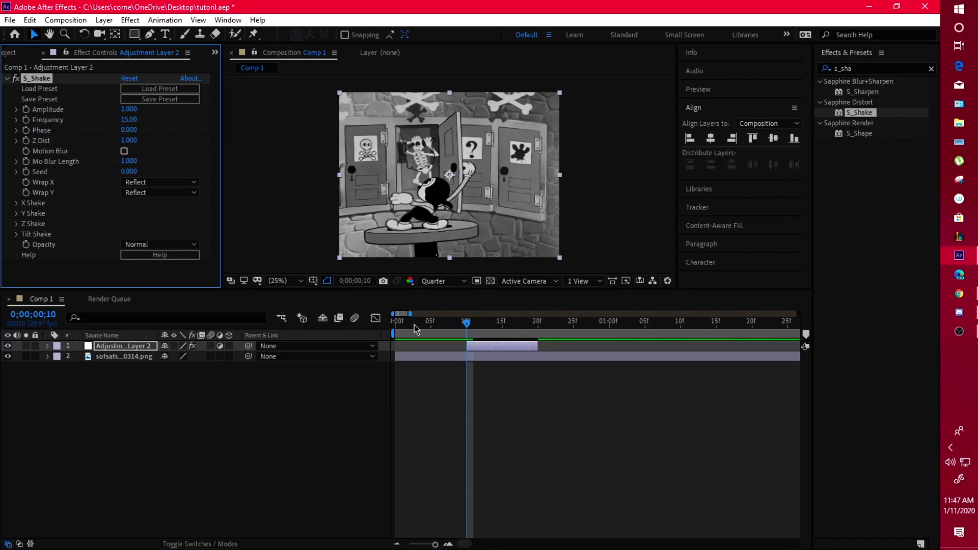
click(454, 331)
key(space)
click(464, 335)
mouse_move(465, 335)
mouse_down()
mouse_move(509, 332)
mouse_move(467, 336)
mouse_up()
- Preview the shake with Frequency set to 2, and reset the Frequency to its default
click(132, 120)
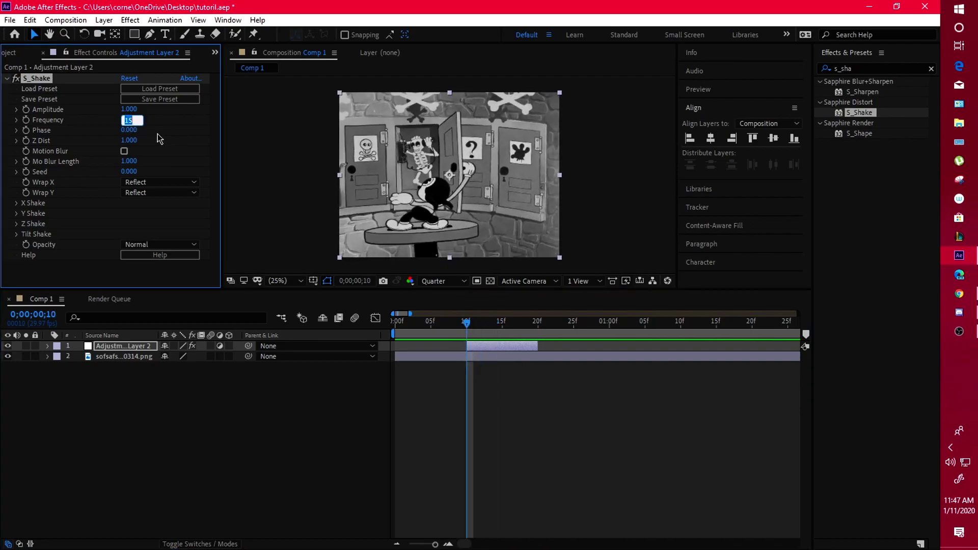
text(2)
key(Return)
click(453, 333)
key(space)
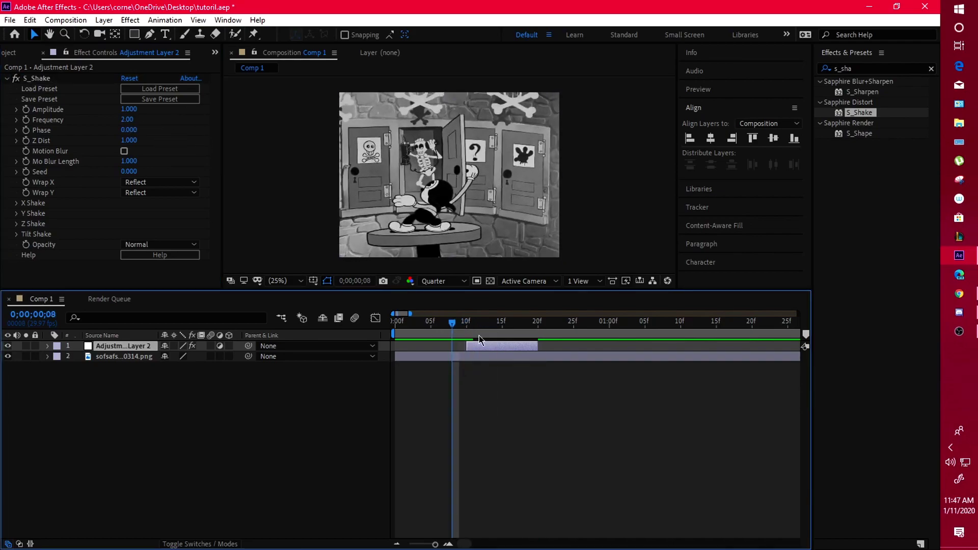
click(466, 337)
key(space)
drag(508, 335, 510, 338)
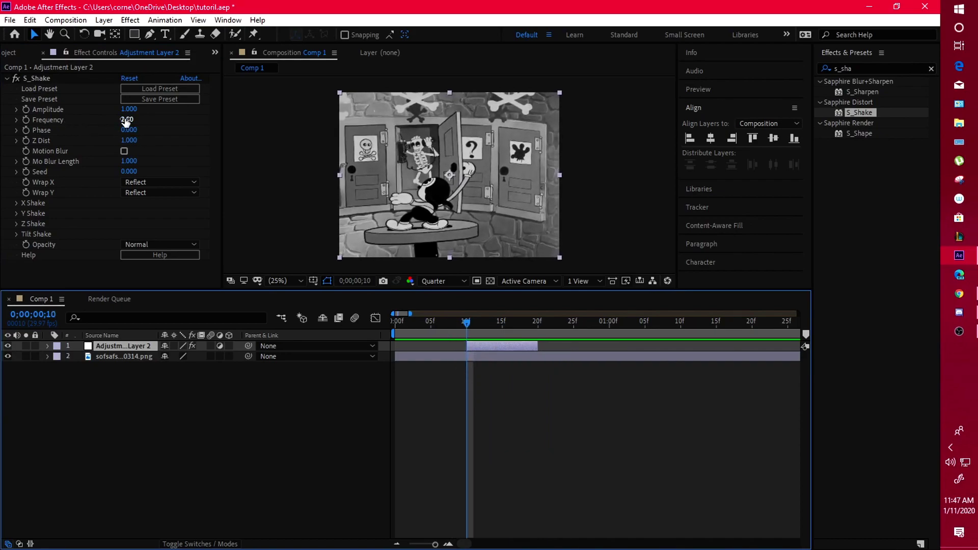
right_click(88, 123)
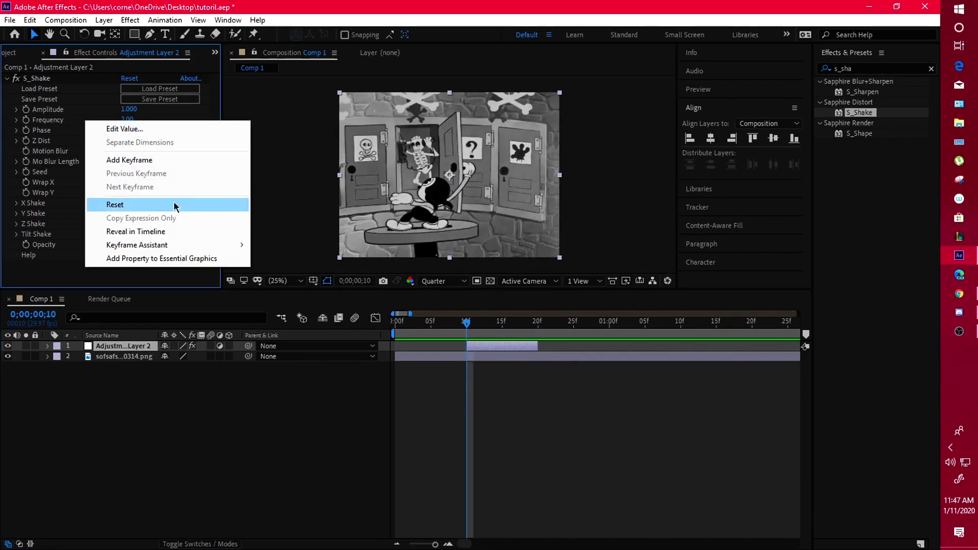
click(114, 203)
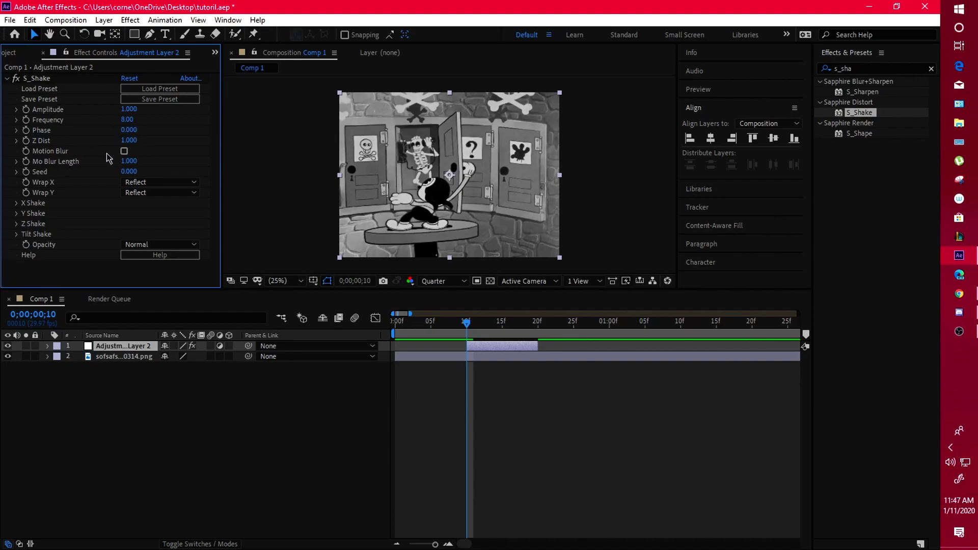
- Test the shake with Phase at 2.400, preview it, and undo the Phase change
drag(125, 130, 137, 130)
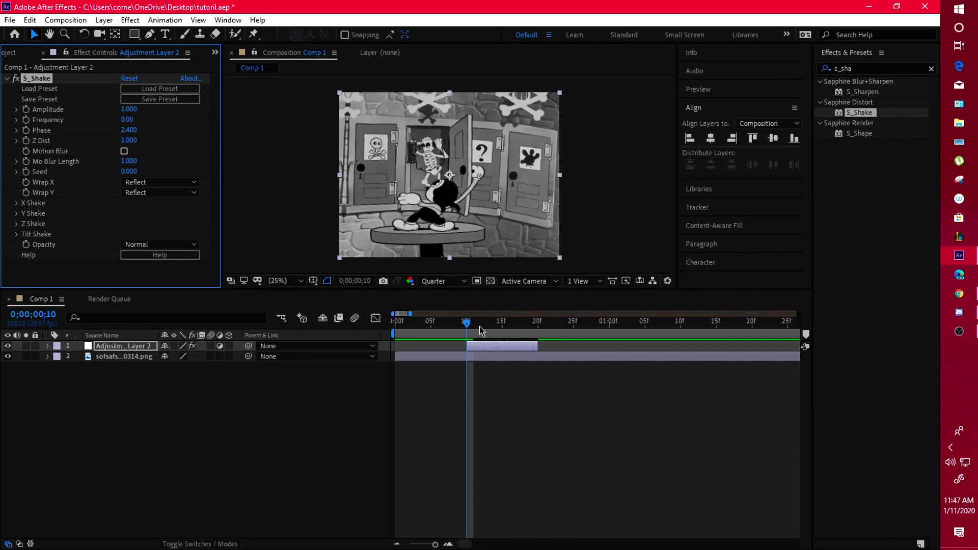
key(space)
key(space)
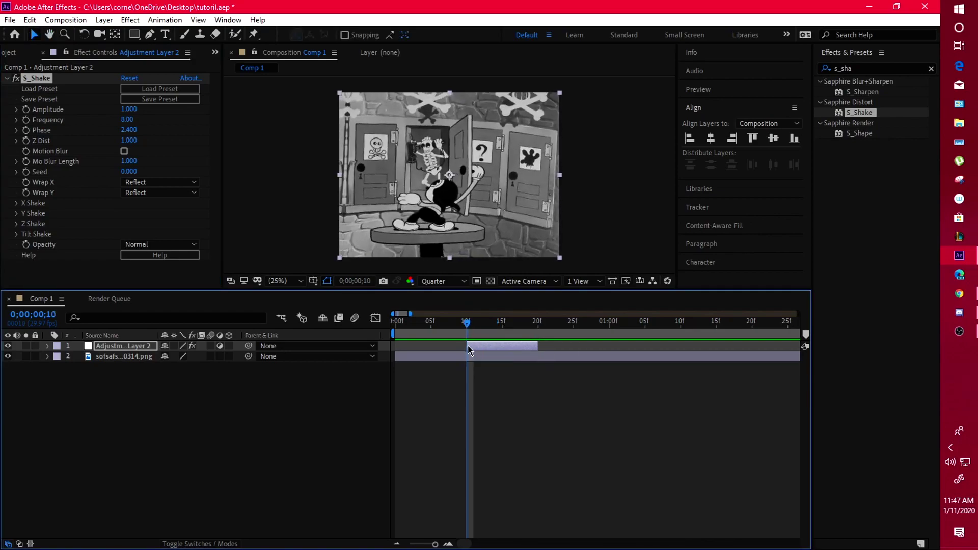
drag(490, 322, 467, 341)
key(space)
key(space)
key(ctrl+z)
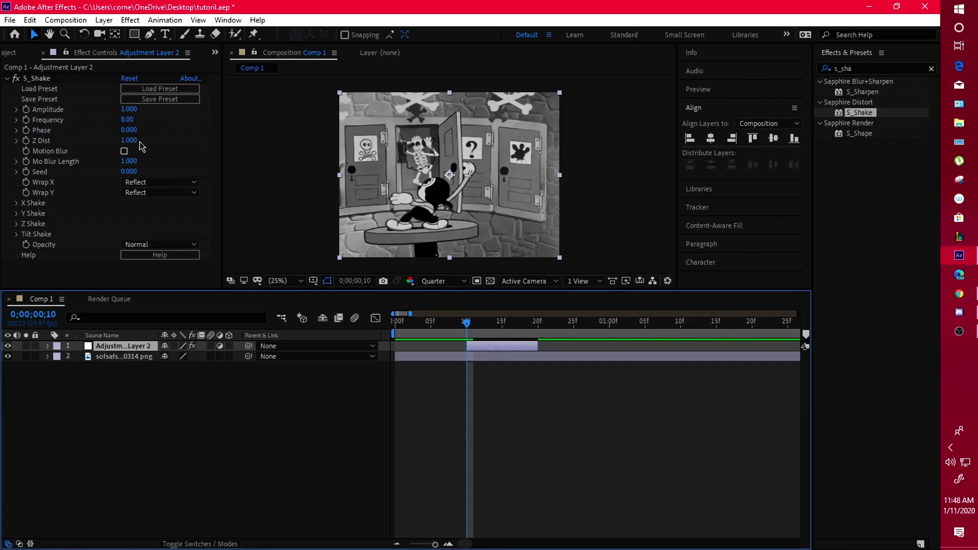
- Try different Z Dist values on the shake, including 0.690, and undo each change
drag(129, 141, 203, 141)
key(ctrl+z)
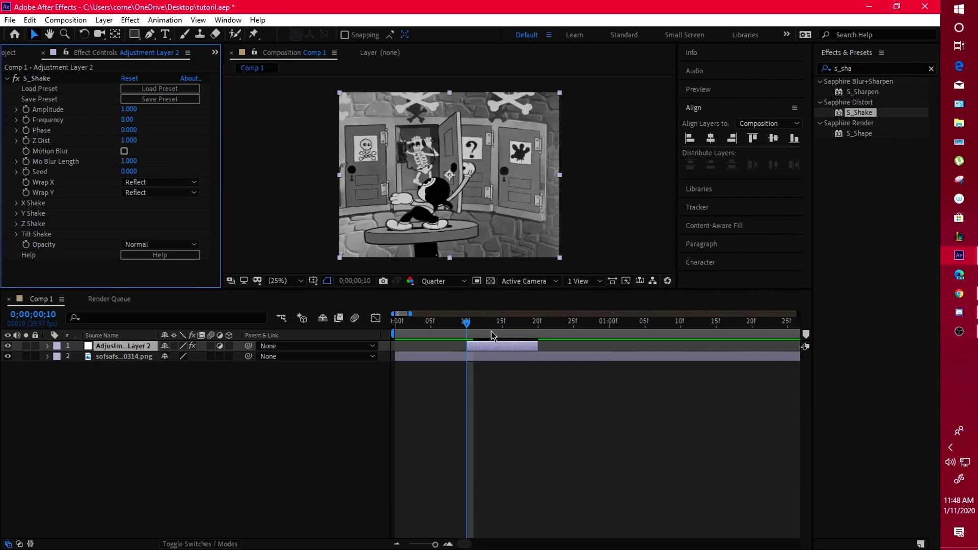
mouse_move(132, 142)
mouse_down()
mouse_move(123, 148)
mouse_move(146, 141)
mouse_move(126, 156)
mouse_up()
key(ctrl+z)
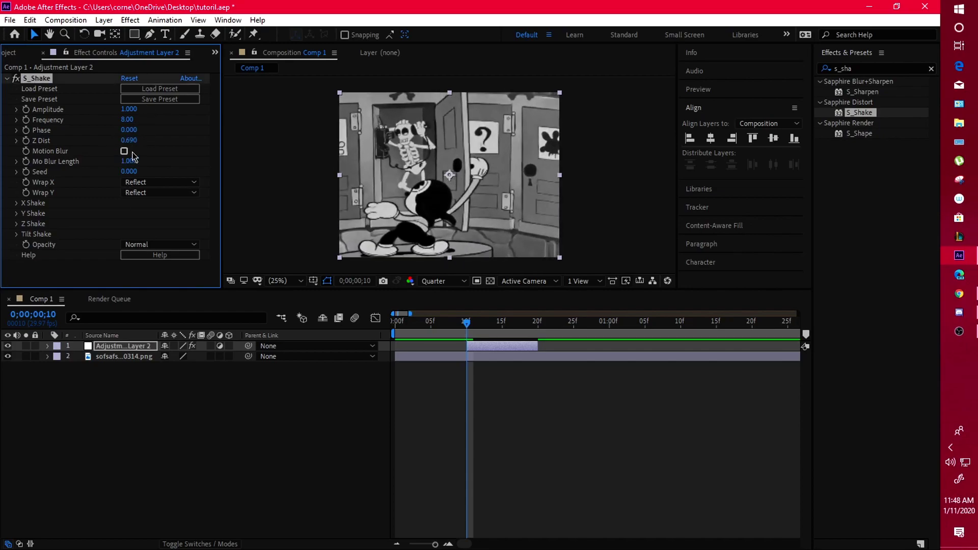
click(144, 210)
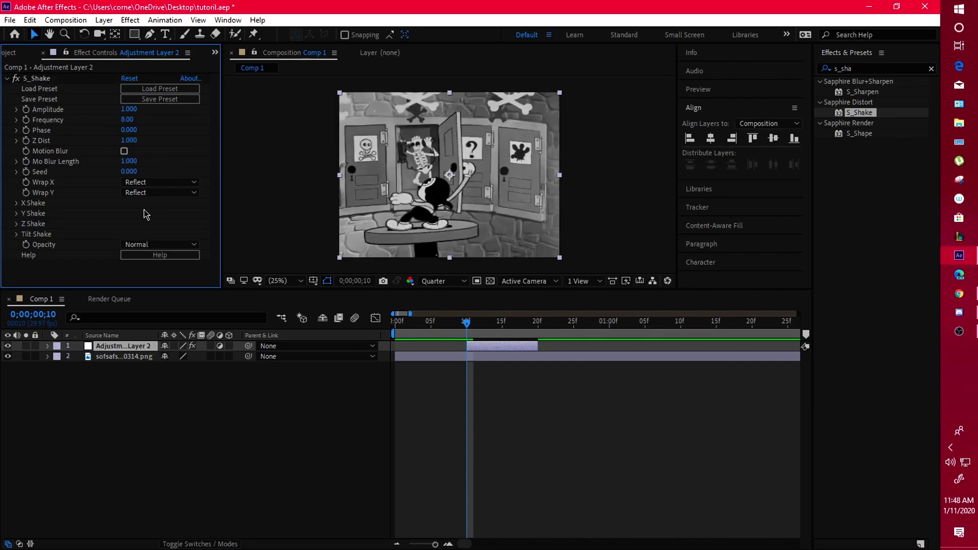
- Compare the shake with and without Motion Blur, and leave Motion Blur enabled
click(124, 151)
click(124, 151)
click(124, 151)
click(124, 151)
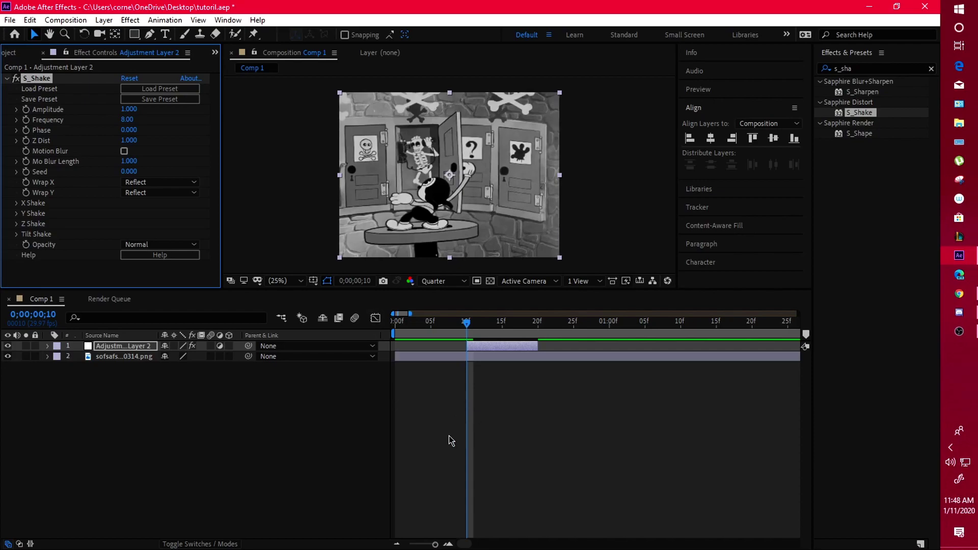
click(124, 151)
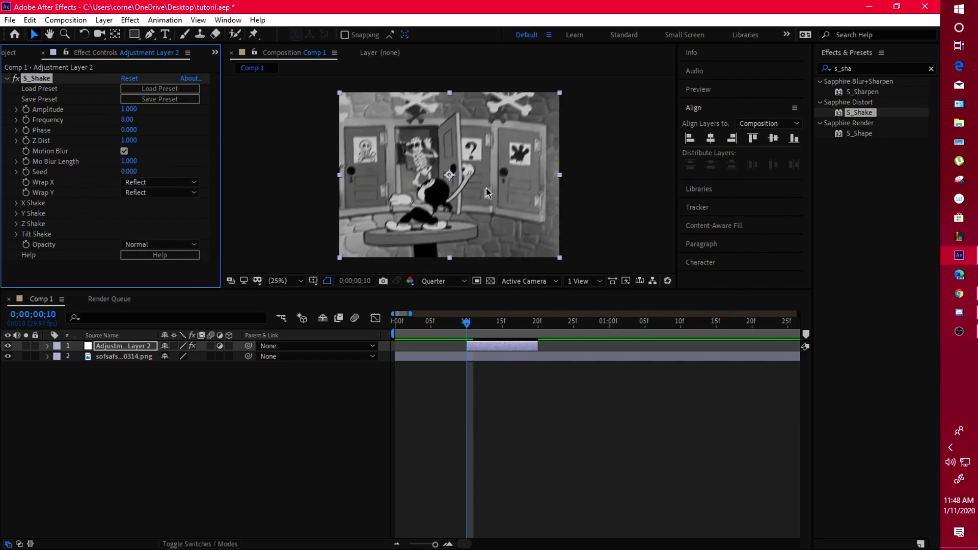
- Try Mo Blur Length at 5.650 and at 0.300, and undo both changes
drag(137, 162, 189, 162)
drag(128, 162, 66, 164)
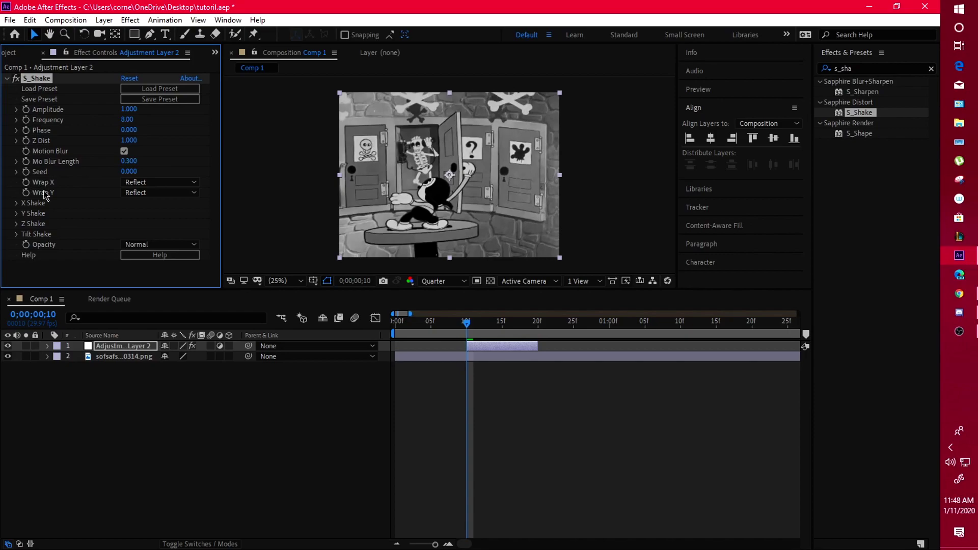
key(ctrl+z)
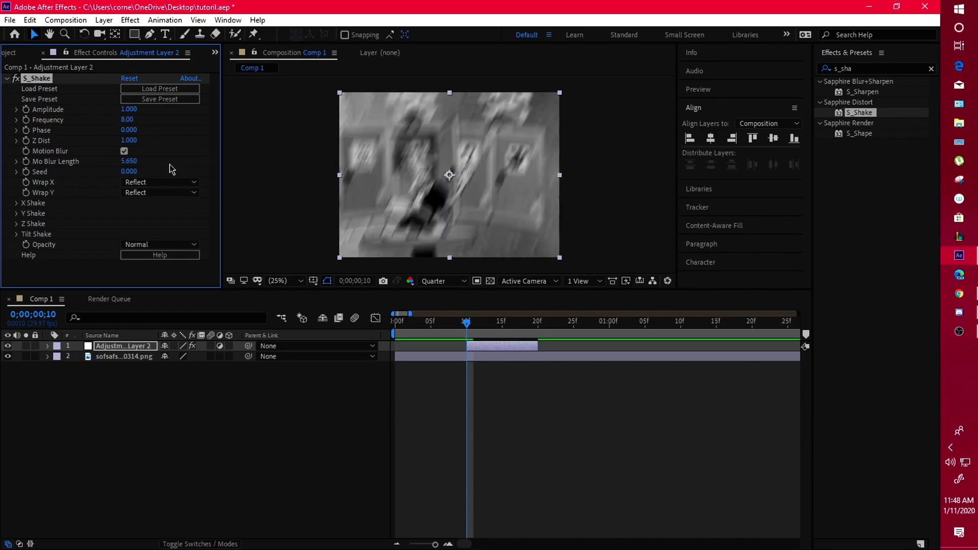
key(ctrl+z)
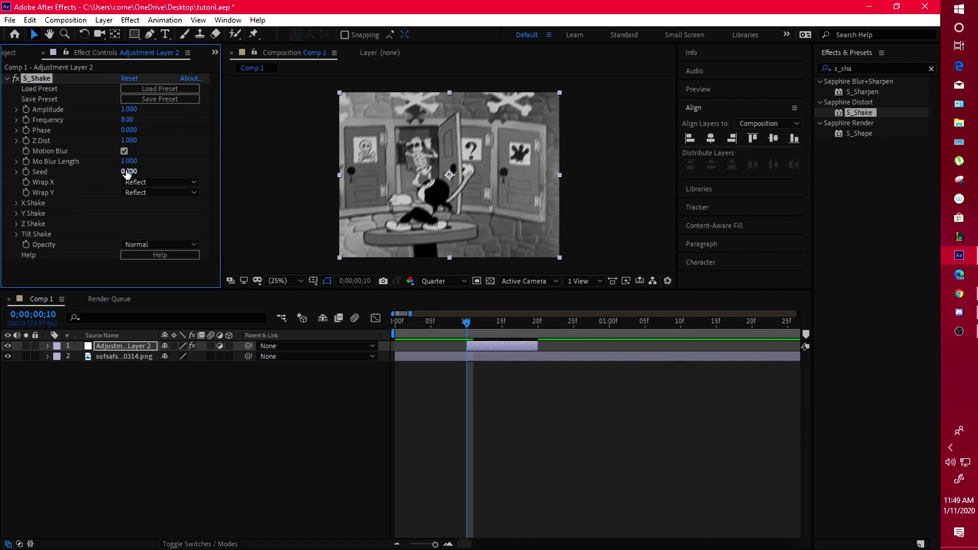
- Set the shake Seed to 0.610, preview the result, and return the playhead to frame 10
drag(127, 174, 160, 167)
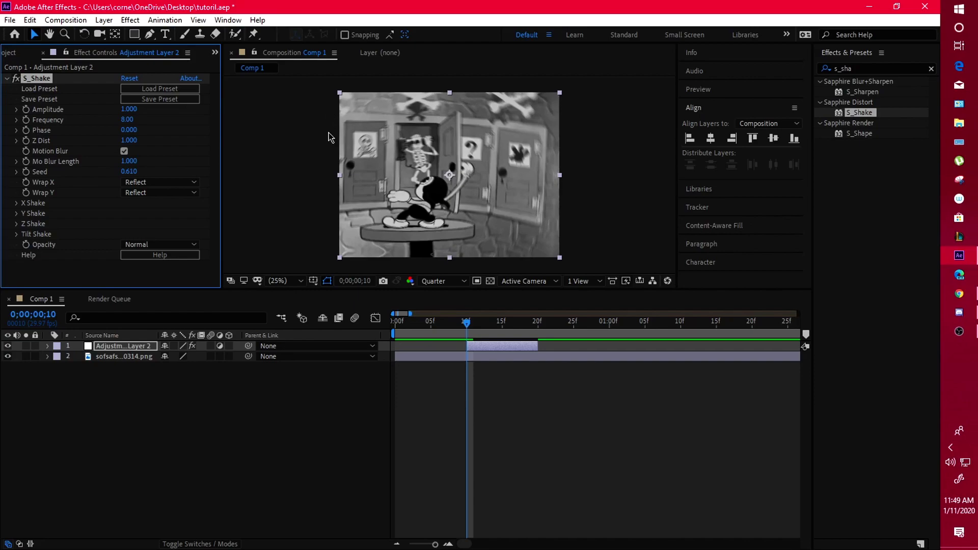
drag(490, 328, 446, 345)
key(space)
drag(502, 326, 466, 340)
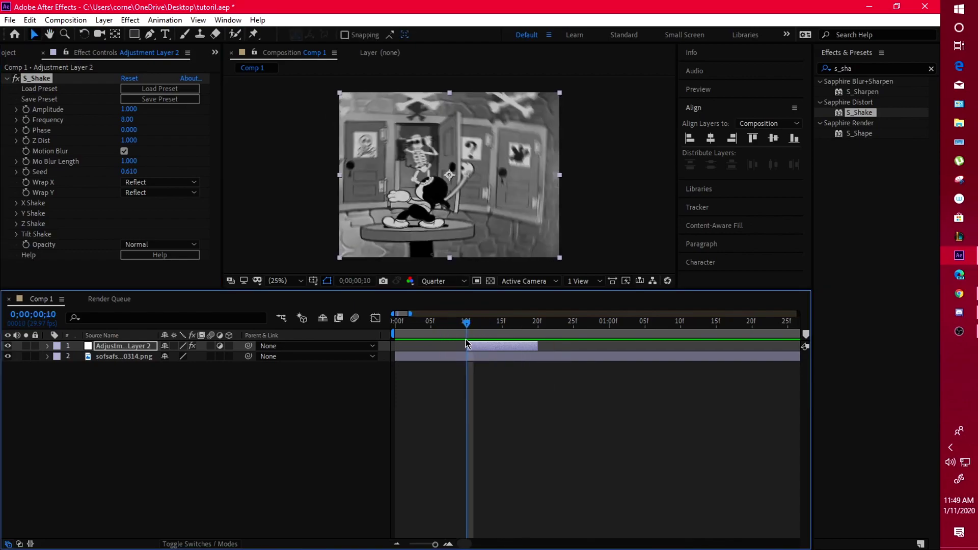
- Set the shake Seed to 1.850, preview the result, and reset the Seed to its default
drag(129, 171, 192, 186)
drag(460, 323, 437, 336)
key(space)
drag(497, 327, 467, 339)
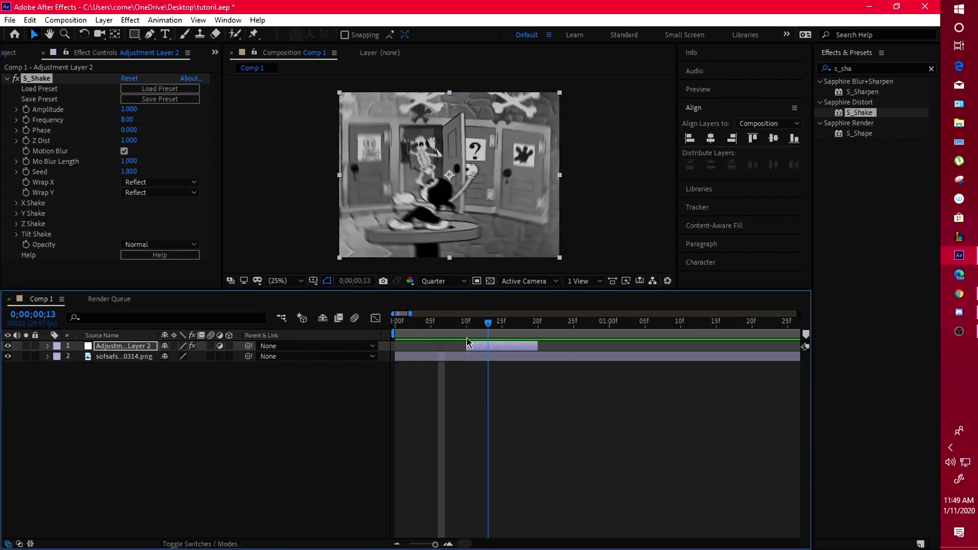
right_click(71, 172)
click(119, 260)
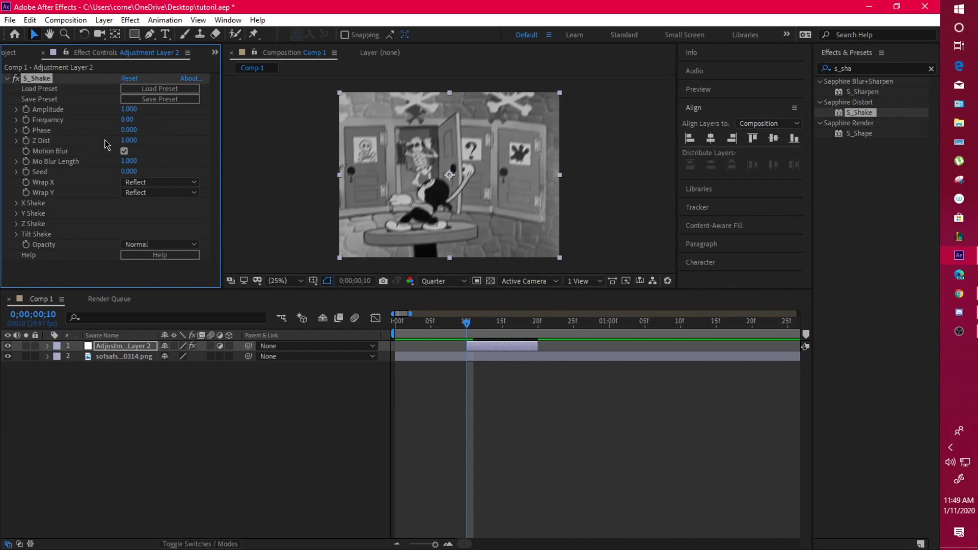
- Set both Wrap X and Wrap Y of the shake to No
click(158, 182)
click(138, 194)
click(158, 192)
click(137, 205)
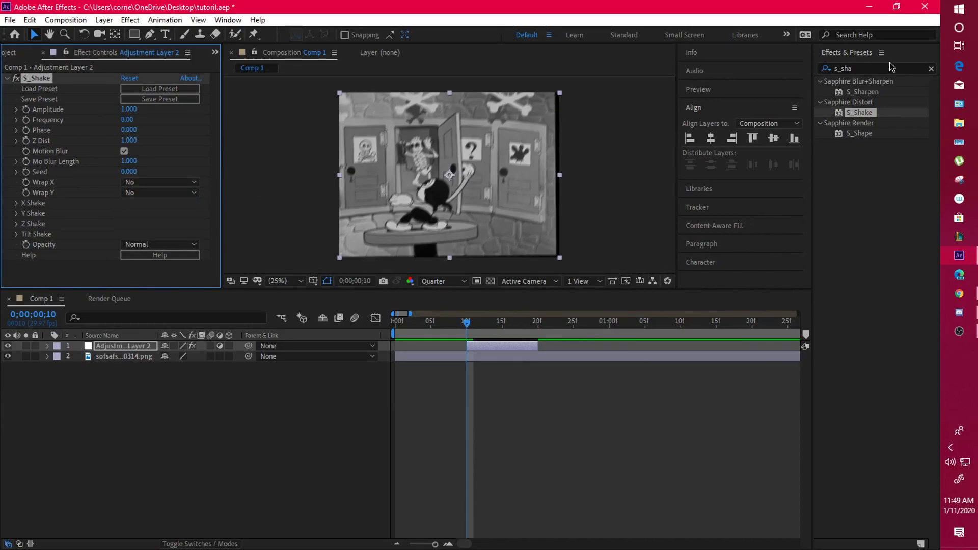
- Clear the effects search and set Wrap X and Wrap Y back to Reflect
click(931, 68)
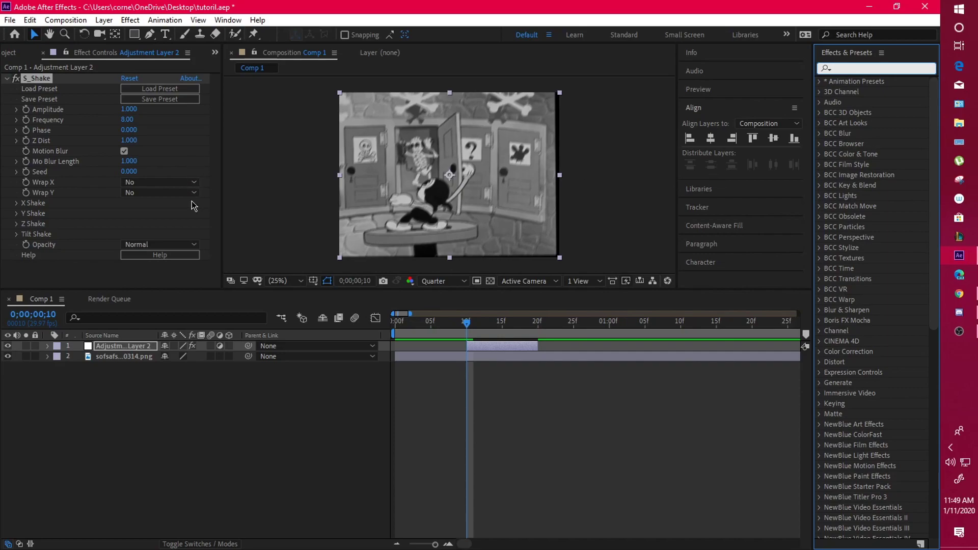
click(153, 182)
click(155, 222)
click(158, 192)
click(162, 232)
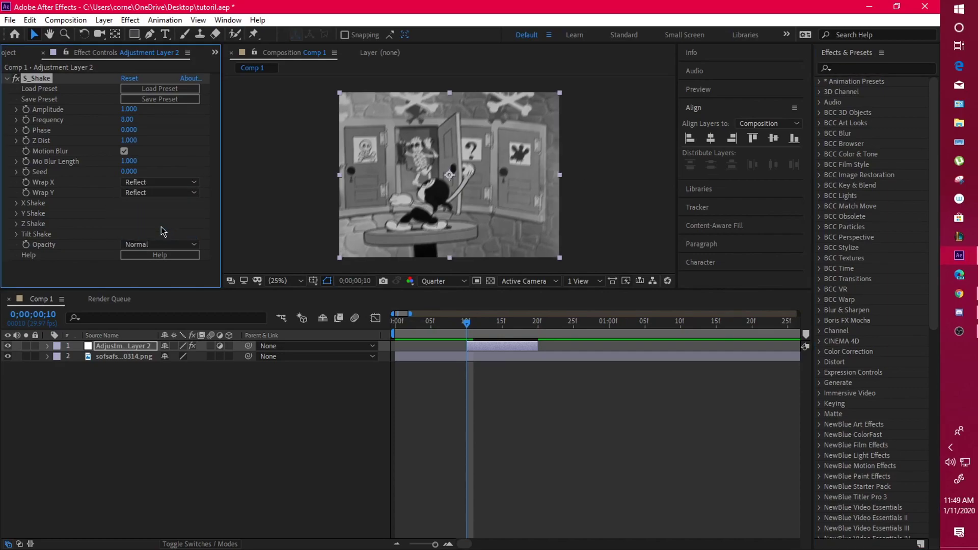
- Set Z Dist to 1.190 and switch Wrap Y and Wrap X to No to expose the image edges
drag(129, 141, 158, 155)
click(173, 193)
click(163, 203)
click(173, 182)
click(163, 194)
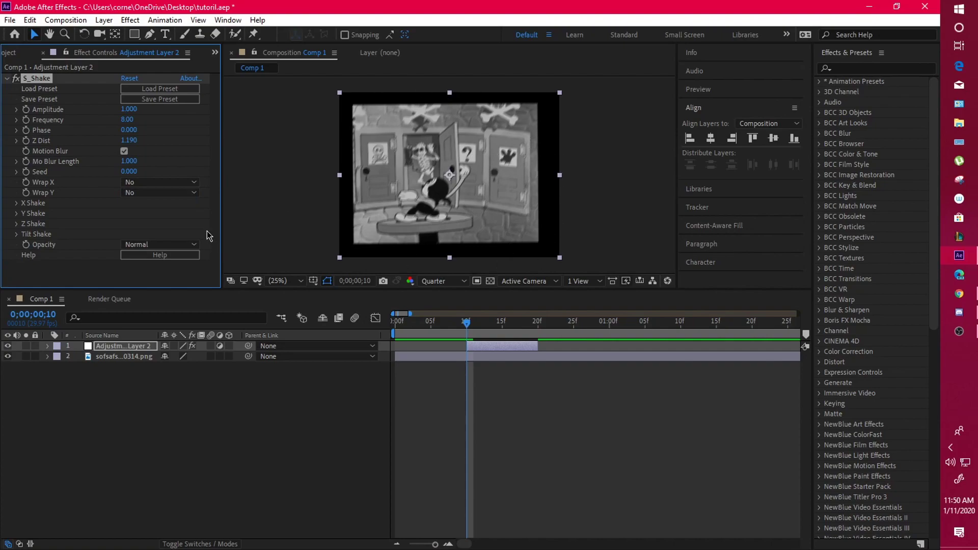
- Set both Wrap X and Wrap Y to Tile
click(171, 186)
click(153, 207)
click(173, 192)
click(149, 218)
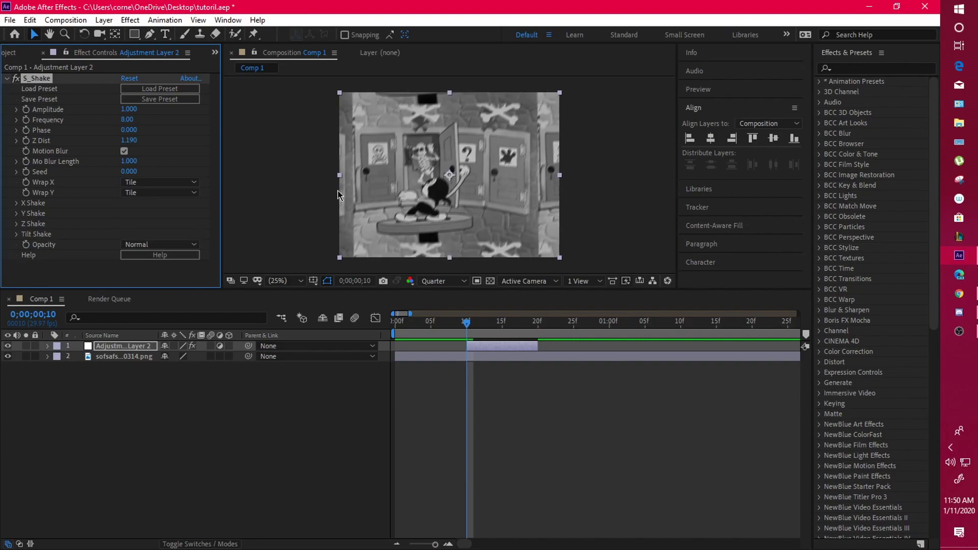
- Return Wrap Y and Wrap X to Reflect and reset Z Dist to its default
click(179, 191)
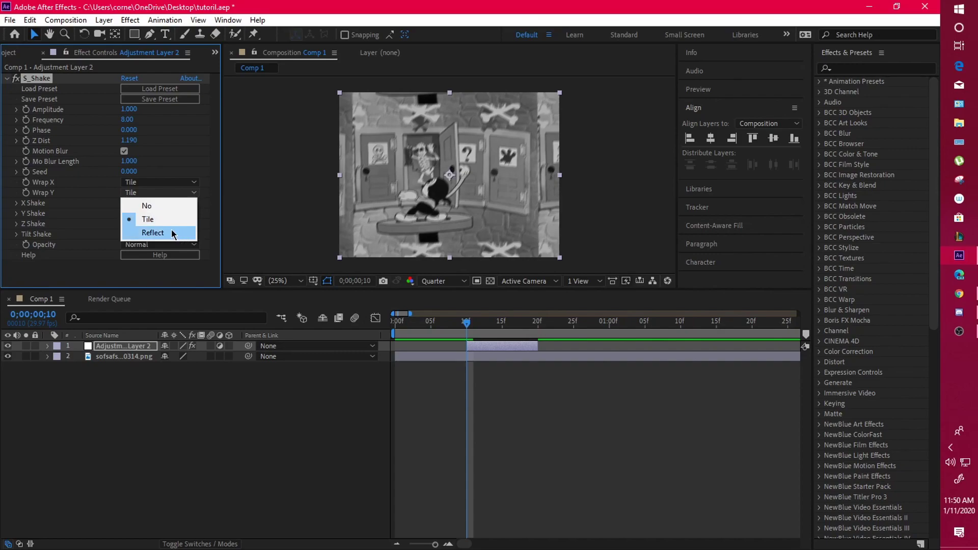
click(148, 231)
click(173, 182)
click(158, 222)
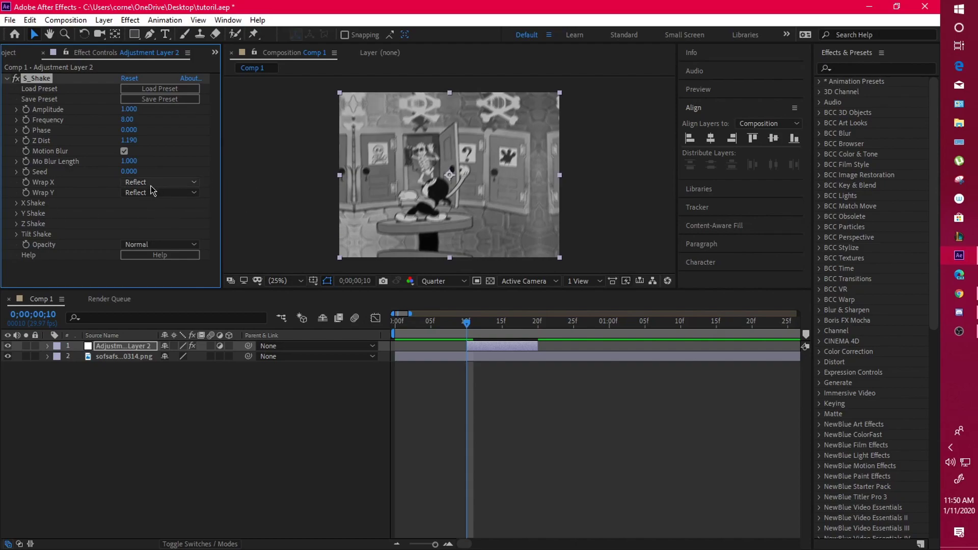
right_click(56, 143)
click(102, 224)
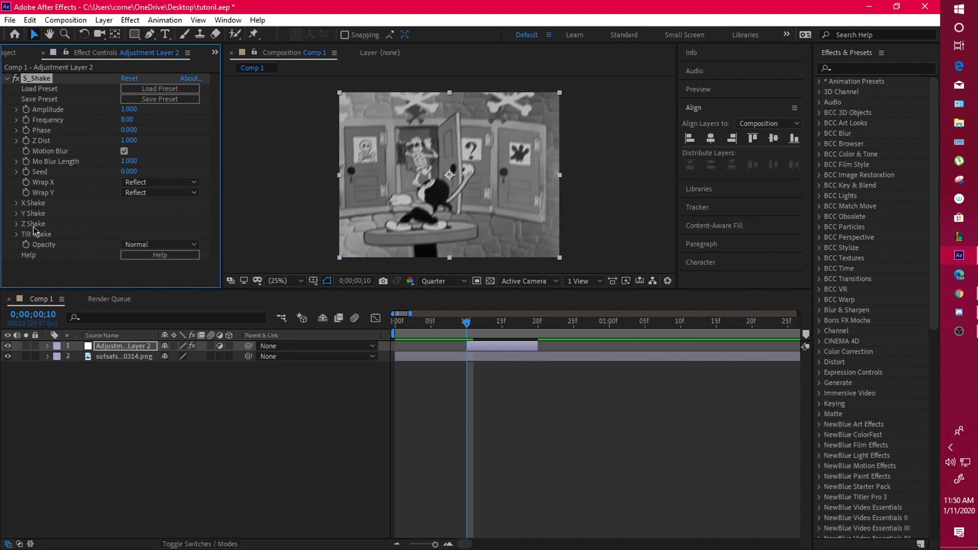
- Expand the X Shake, Y Shake, Z Shake and Tilt Shake parameter groups
click(16, 203)
click(16, 266)
scroll(20, 270, down, 3)
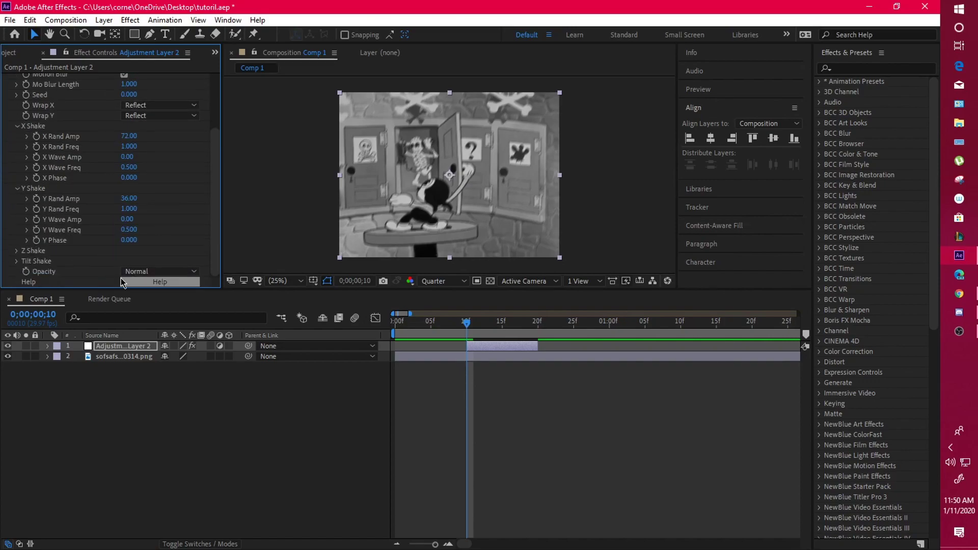
scroll(148, 224, up, 1)
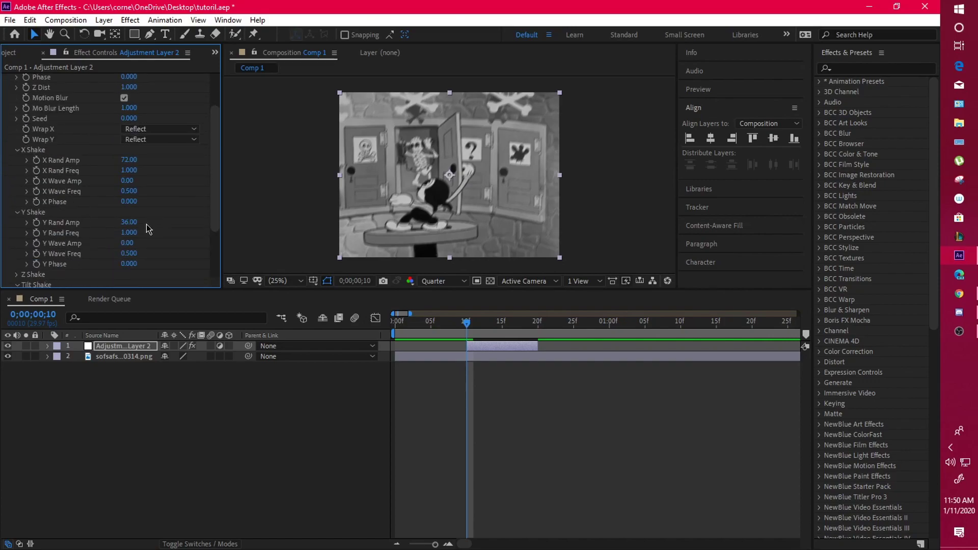
click(17, 275)
mouse_move(216, 164)
mouse_down()
mouse_move(217, 136)
mouse_move(215, 155)
mouse_up()
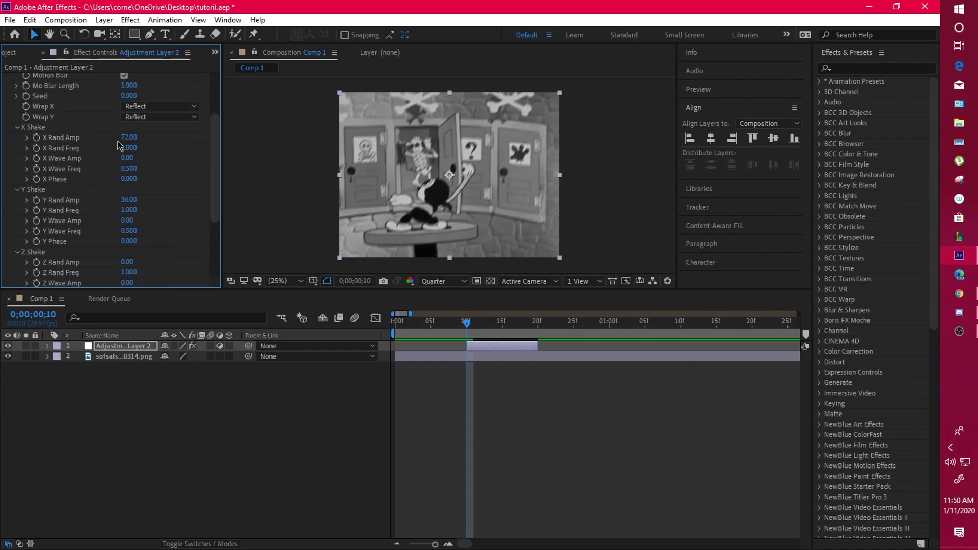
- Try a different X Rand Amp and a Z Rand Amp of 935, undoing each change
drag(129, 137, 203, 185)
key(ctrl+z)
scroll(214, 211, down, 2)
scroll(215, 211, down, 1)
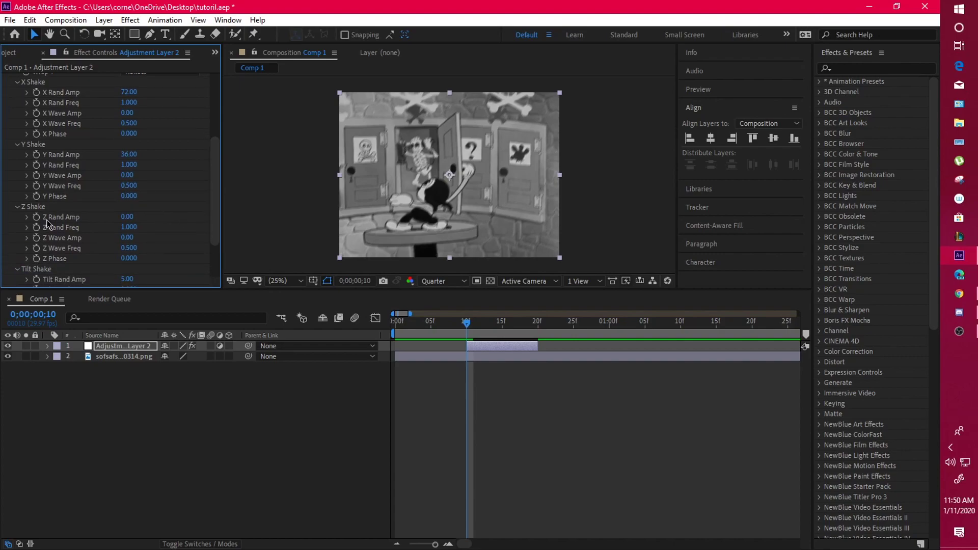
drag(127, 217, 568, 204)
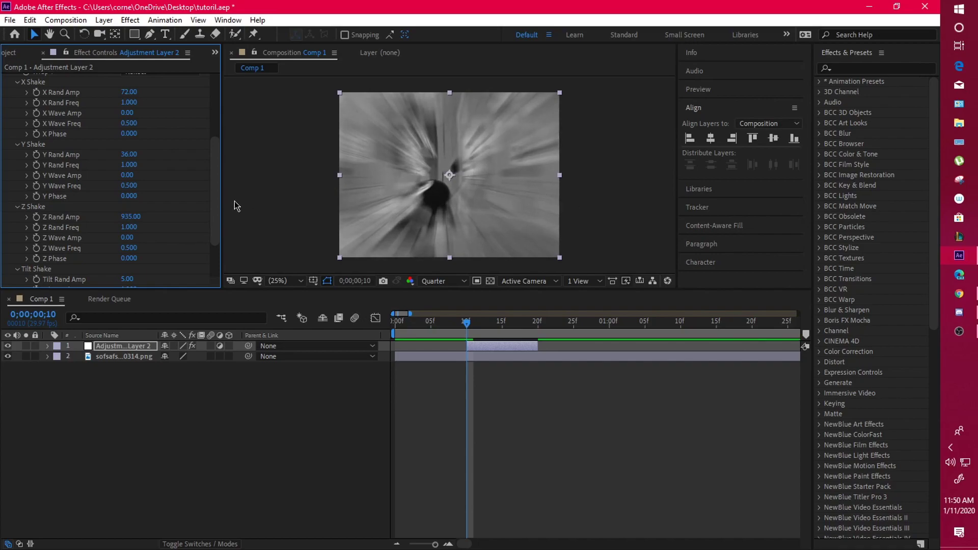
key(ctrl+z)
- Try Tilt Rand Amp at 110.80 and 107.10, and reset it to its default
drag(218, 220, 218, 236)
drag(149, 248, 320, 140)
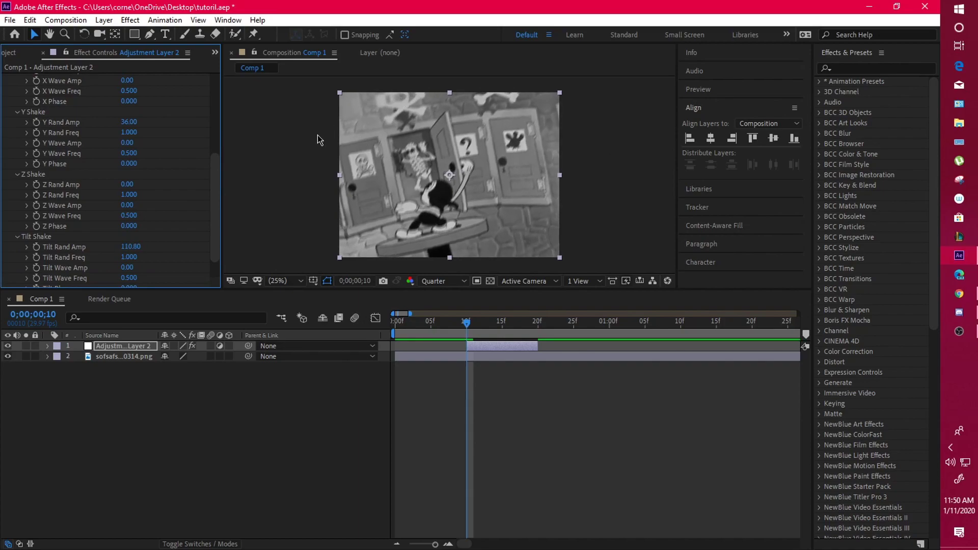
mouse_move(474, 332)
mouse_down()
mouse_move(489, 332)
mouse_move(458, 332)
mouse_move(522, 332)
mouse_move(470, 342)
mouse_up()
drag(130, 248, 109, 249)
right_click(108, 250)
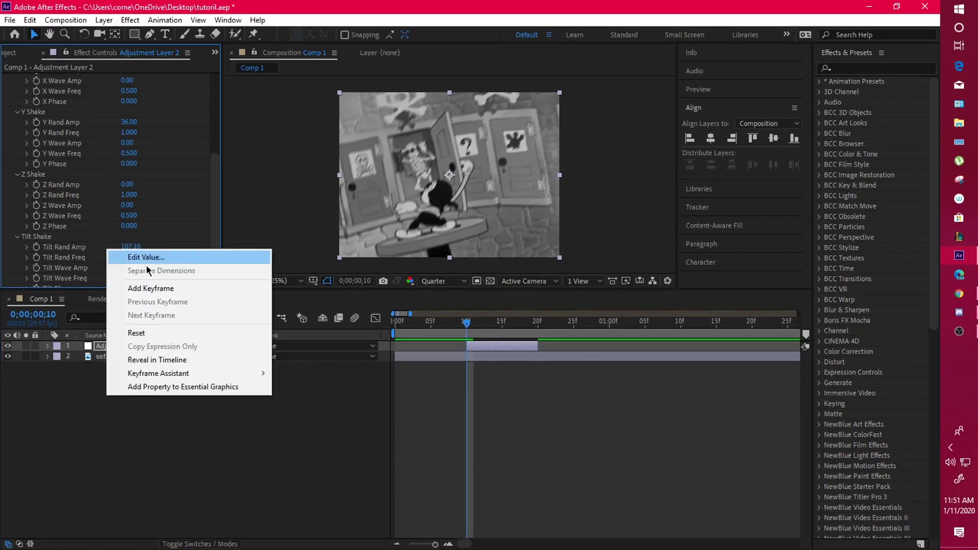
click(135, 333)
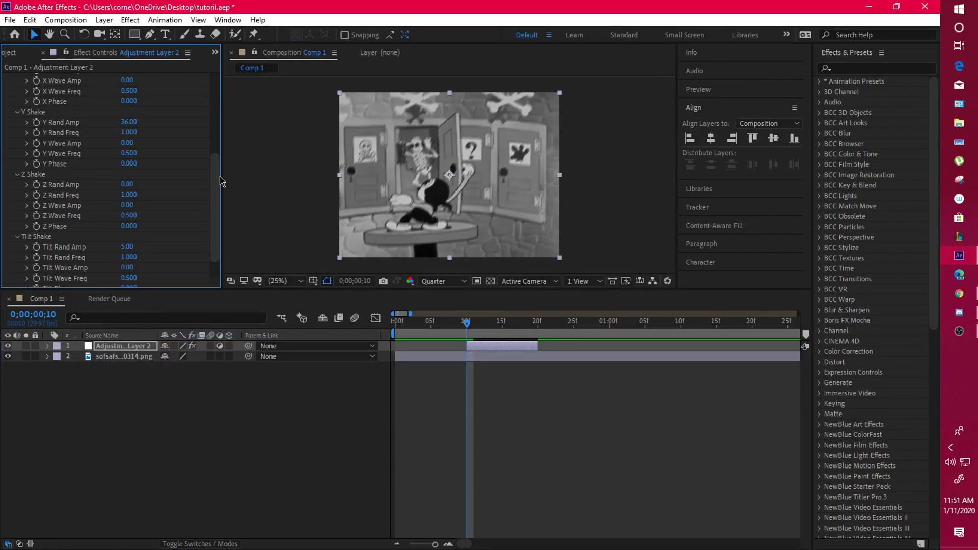
- Try X Rand Amp at 653, preview the horizontal shake, and undo the change
scroll(218, 174, up, 4)
scroll(214, 170, down, 1)
scroll(216, 179, down, 1)
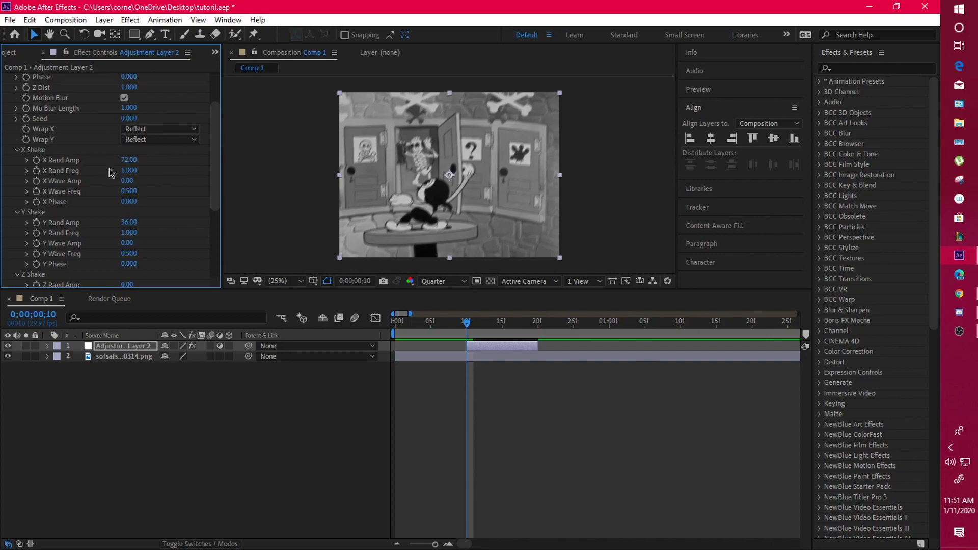
drag(128, 160, 486, 191)
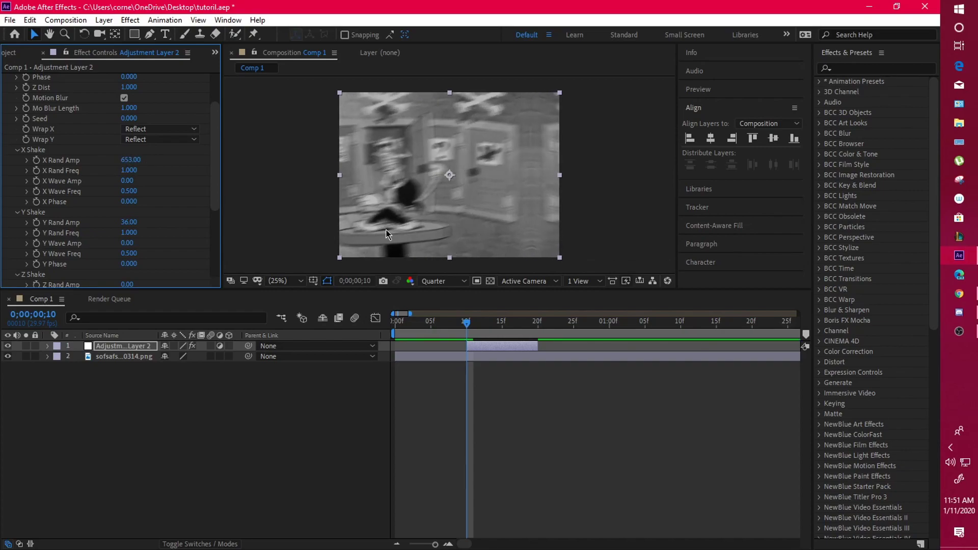
drag(492, 326, 431, 331)
key(space)
click(446, 332)
key(space)
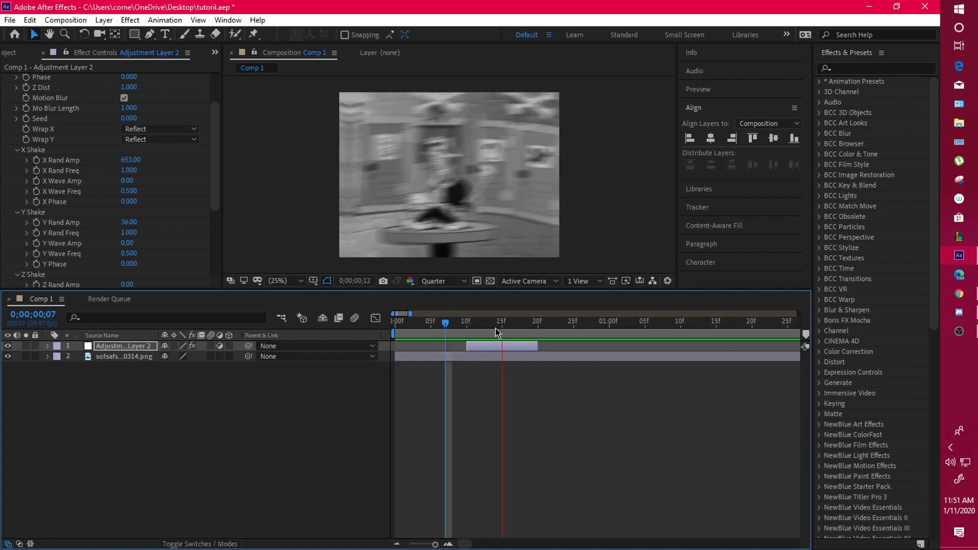
click(466, 334)
key(ctrl+z)
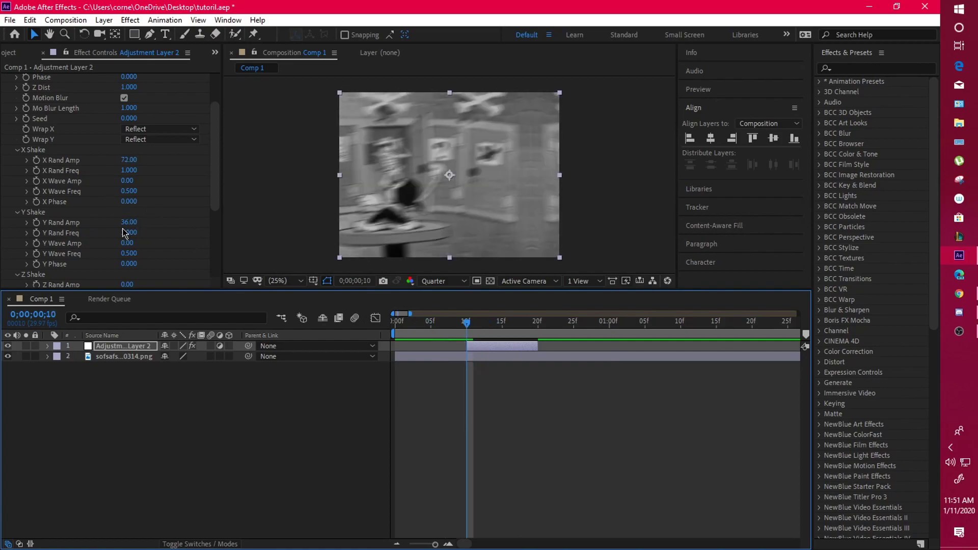
- Try a much higher Y Rand Amp, preview the vertical shake, and undo the change
drag(127, 226, 547, 255)
drag(490, 322, 467, 337)
key(space)
key(ctrl+z)
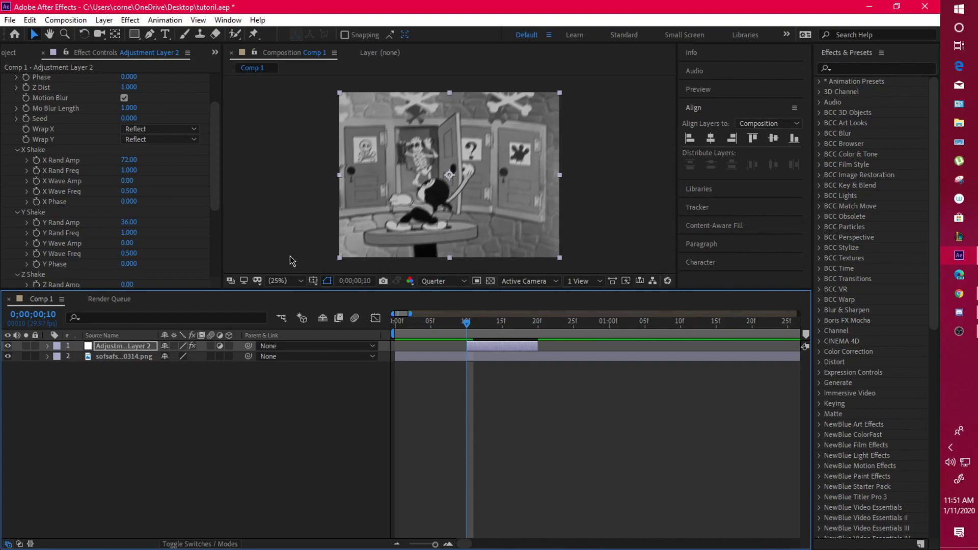
- Set X Rand Amp and Tilt Rand Amp to 0
click(129, 160)
text(0)
key(Return)
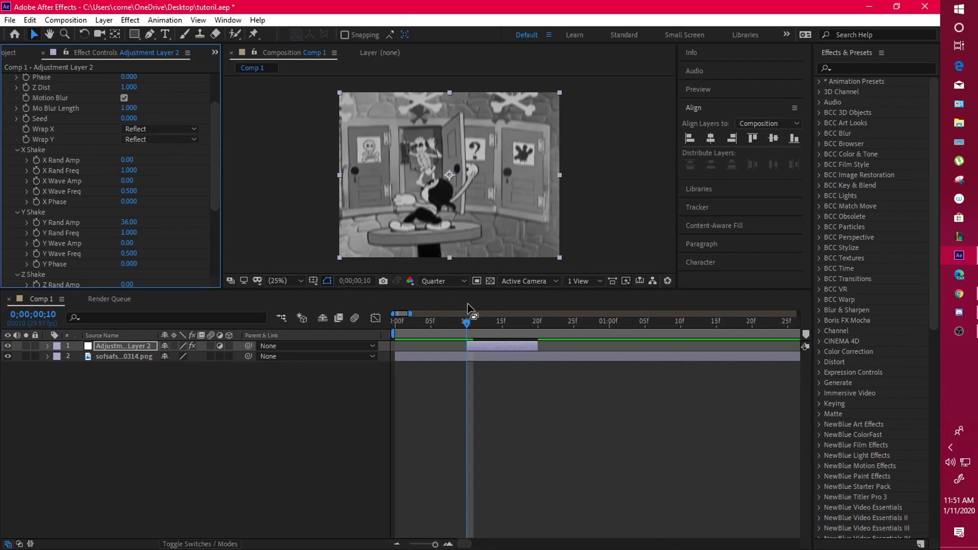
mouse_move(466, 326)
mouse_down()
mouse_move(484, 330)
mouse_move(467, 338)
mouse_up()
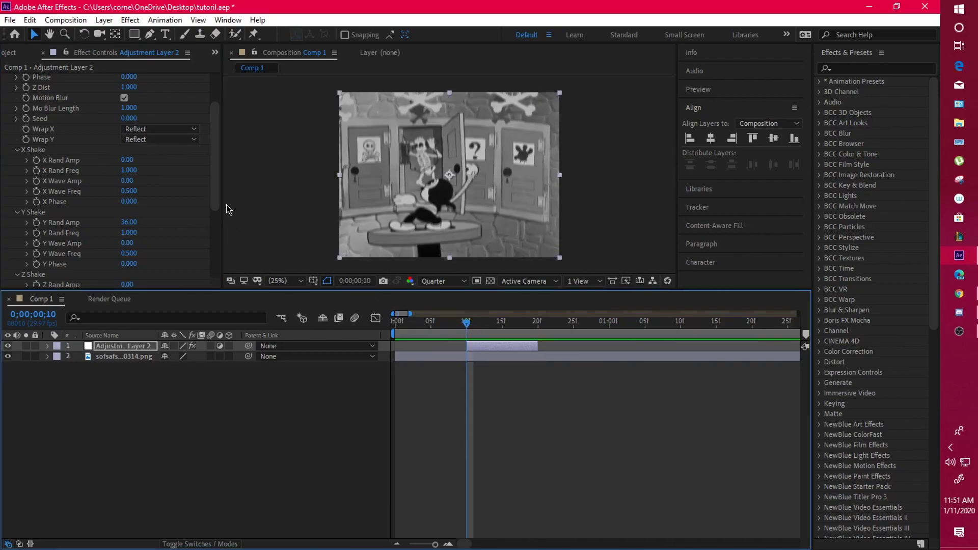
drag(217, 199, 217, 264)
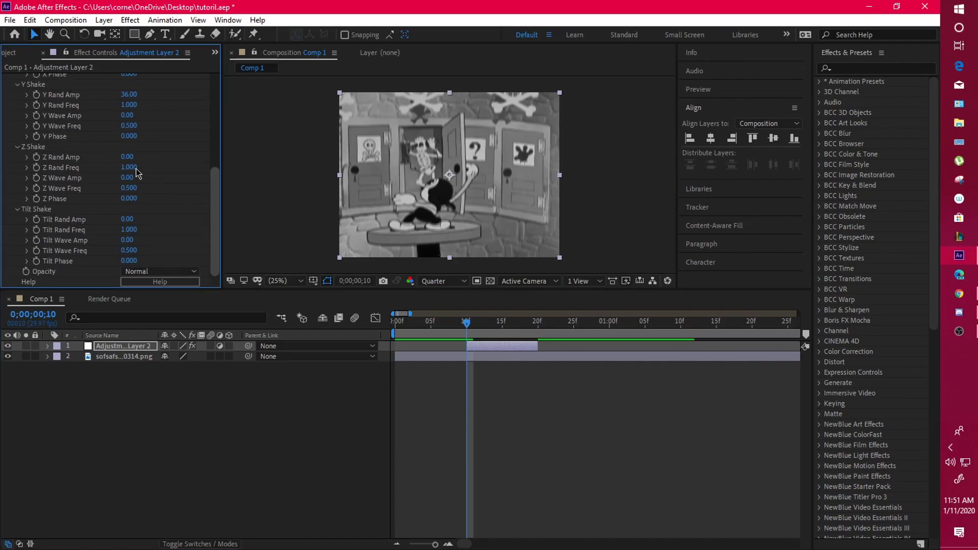
- Try Y Rand Amp at 144, preview the vertical-only shake, and undo the change
drag(128, 95, 214, 114)
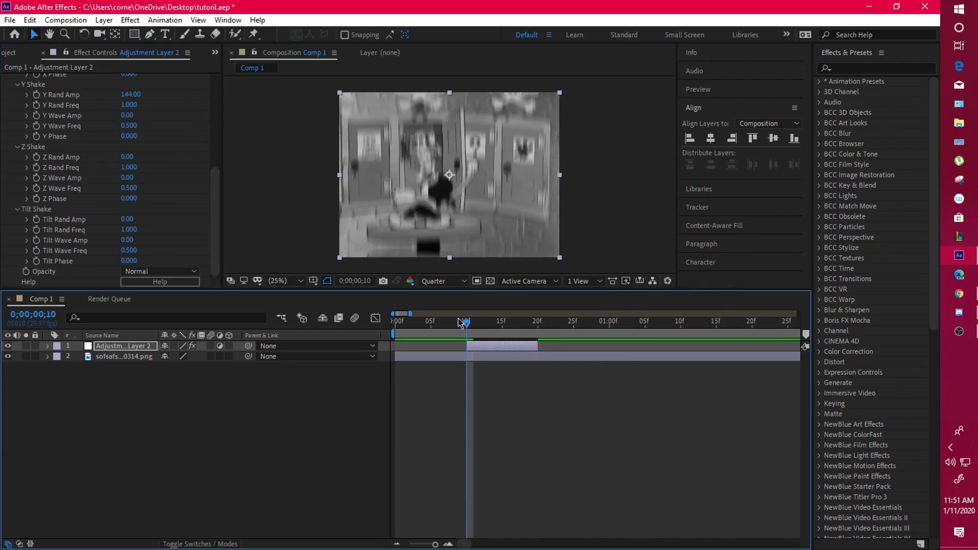
drag(466, 324, 424, 328)
key(space)
click(445, 331)
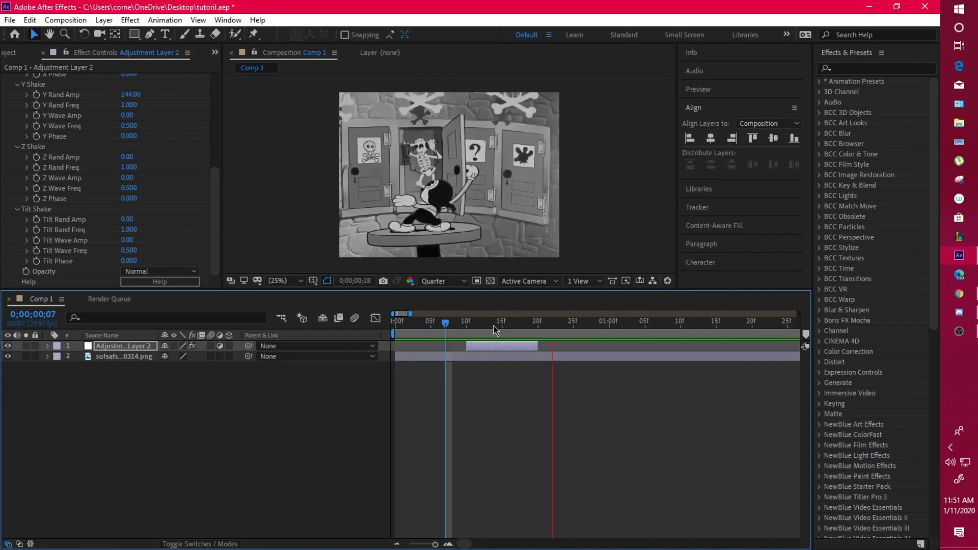
key(space)
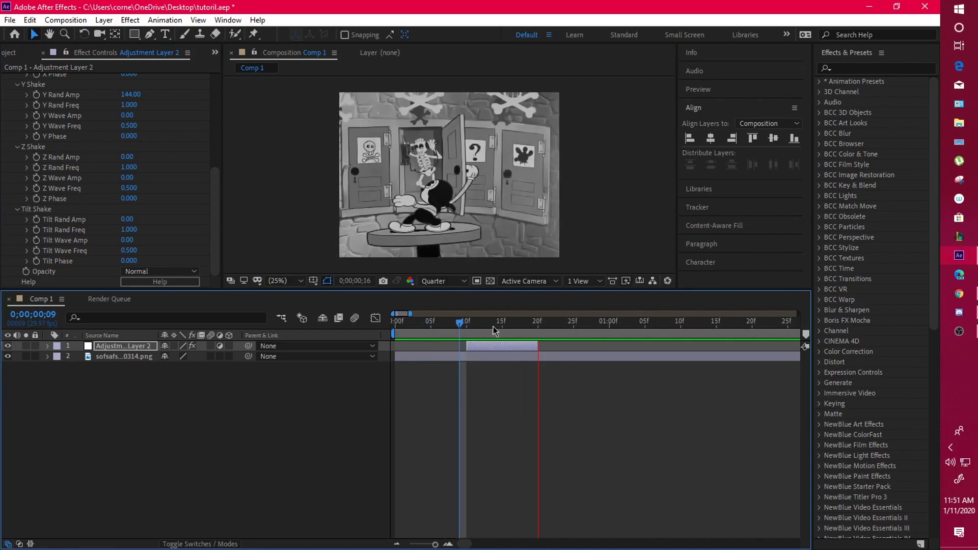
click(467, 328)
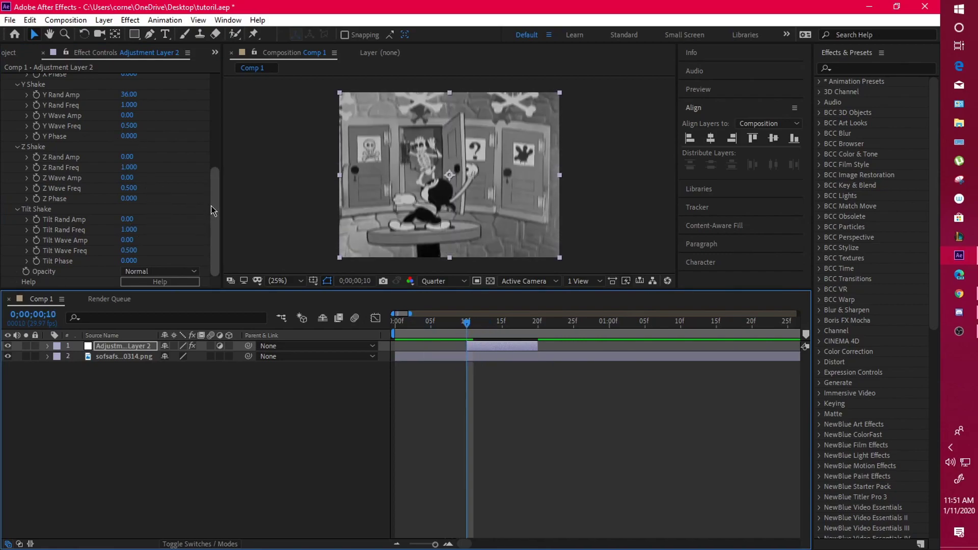
- Set Y Rand Amp and Tilt Rand Amp to 0
drag(211, 205, 214, 174)
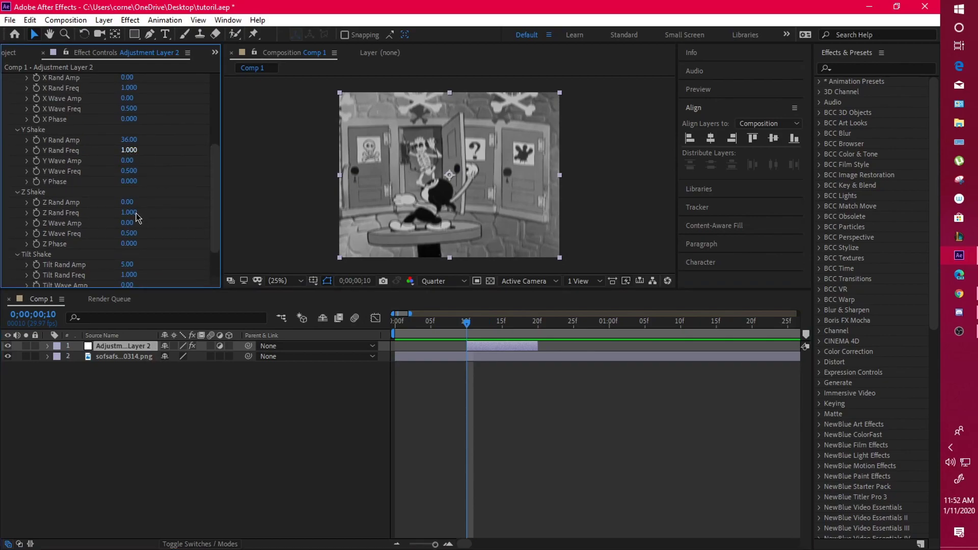
drag(128, 140, 26, 165)
drag(127, 265, 87, 265)
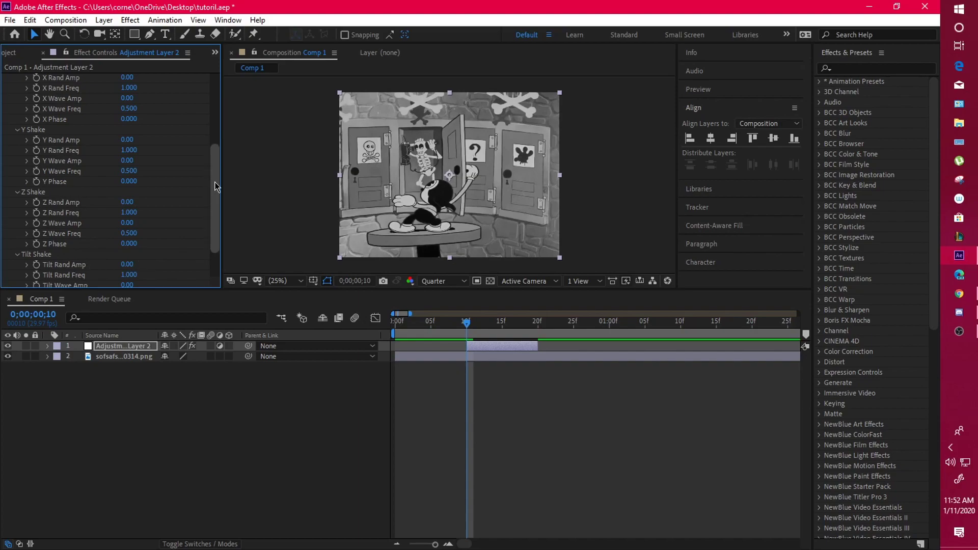
- Set X Rand Amp to 323 and preview the horizontal-only shake
drag(216, 186, 216, 173)
drag(127, 104, 292, 115)
click(417, 327)
key(space)
key(space)
click(424, 327)
key(space)
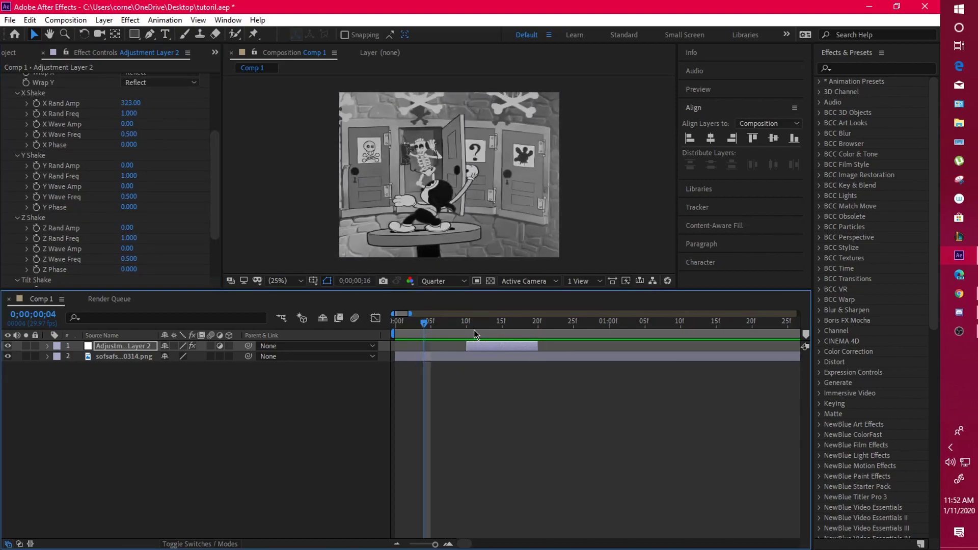
- Reset X Rand Amp, Y Rand Amp and Tilt Rand Amp to their defaults
click(130, 103)
text(0)
key(Return)
right_click(68, 99)
click(118, 182)
right_click(90, 167)
click(119, 250)
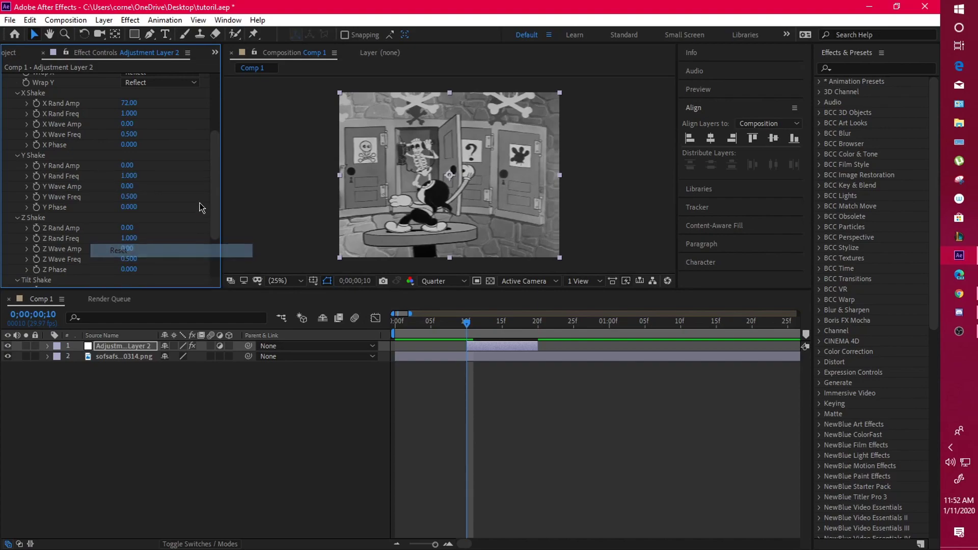
scroll(152, 204, down, 3)
right_click(53, 232)
click(82, 316)
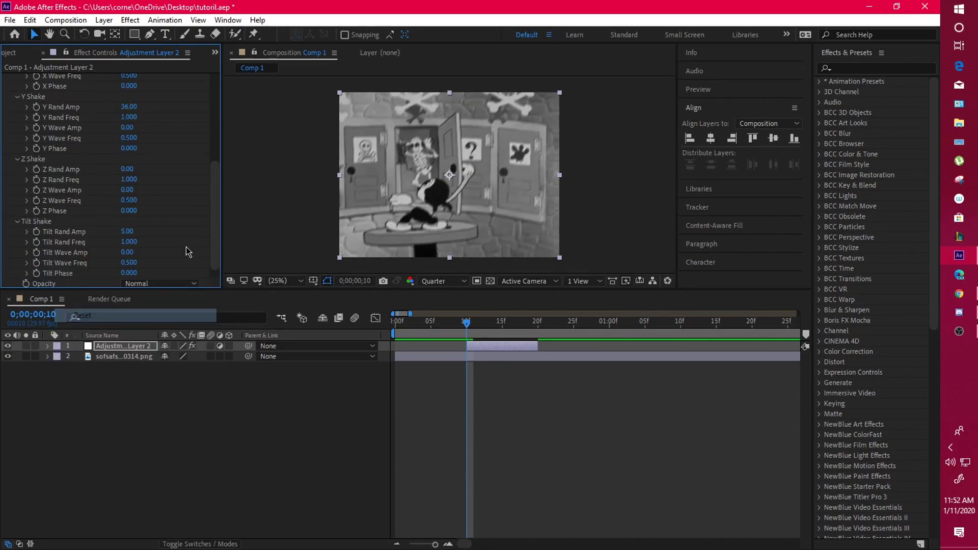
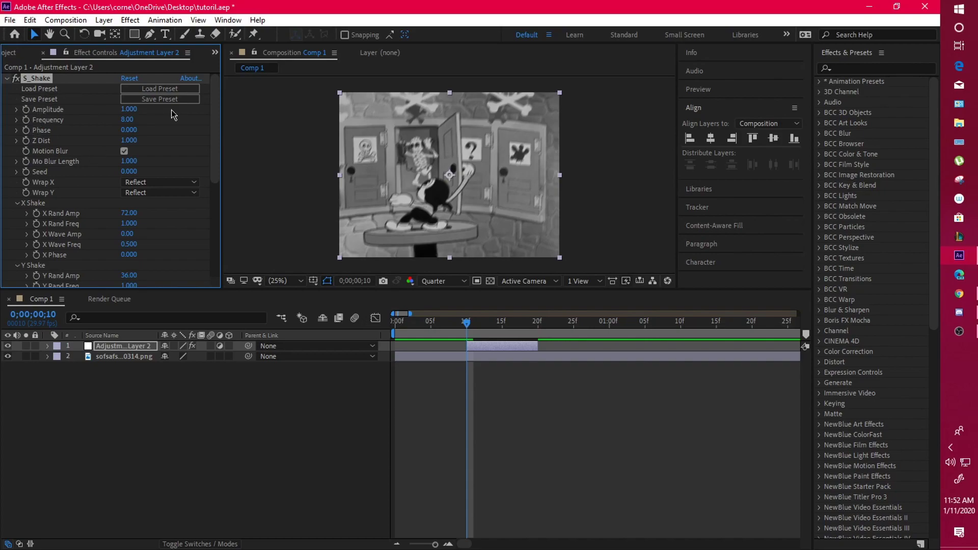
- Add an S_Shake Amplitude keyframe of 1.7 at frame 10, the start of the adjustment layer
click(26, 109)
click(127, 109)
text(1.7)
key(Return)
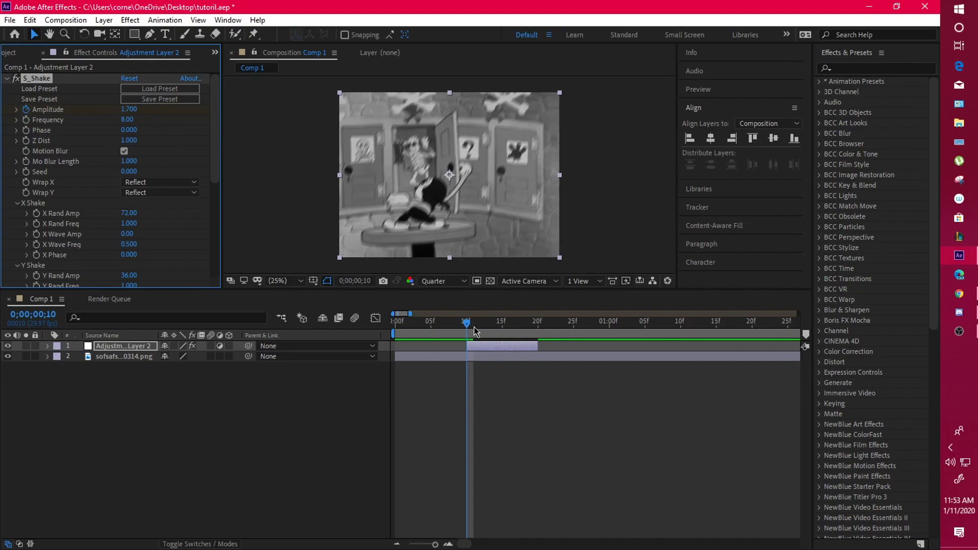
- Set S_Shake Amplitude to 0 at frame 20, the end of the adjustment layer
drag(474, 330, 539, 347)
click(133, 110)
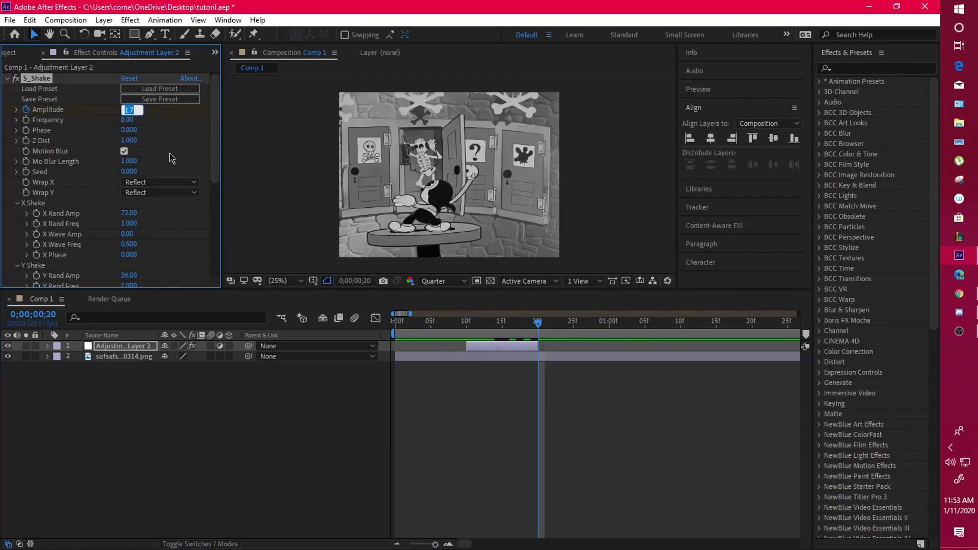
text(0)
key(Return)
- Preview the fading shake from before the adjustment layer and return to frame 10
drag(530, 331, 430, 326)
key(space)
key(space)
click(449, 327)
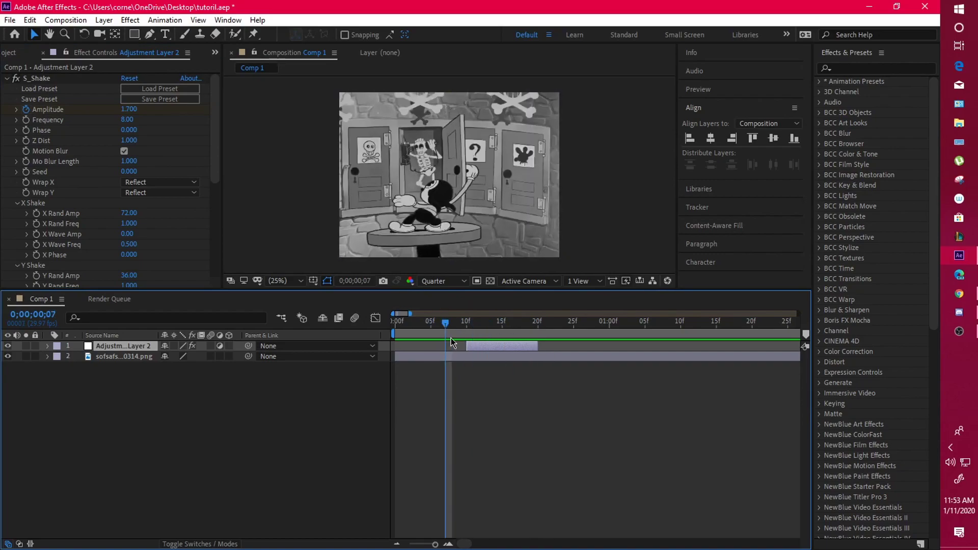
key(space)
click(454, 327)
key(space)
click(467, 330)
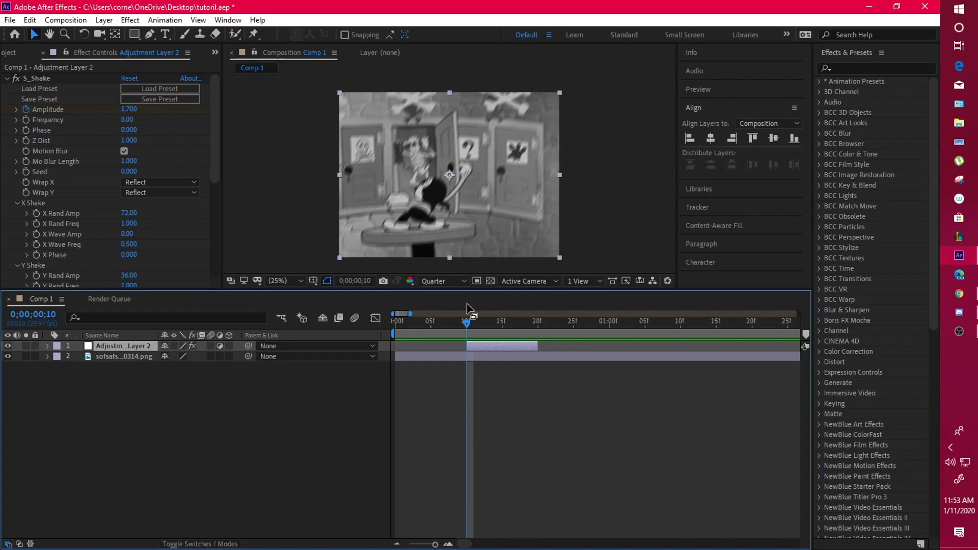
drag(486, 323, 467, 356)
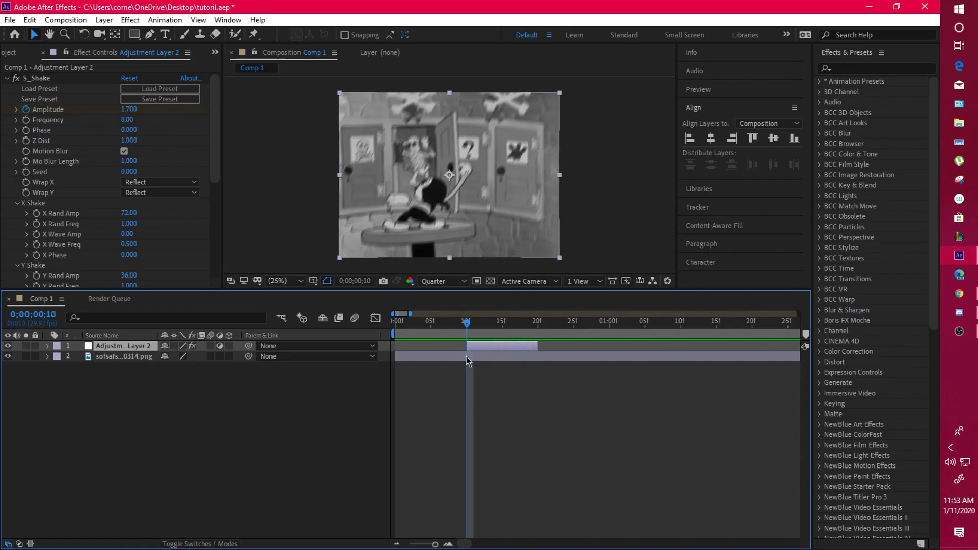
- Try an S_Shake Frequency of 20
click(127, 120)
text(20)
key(Return)
- Try an S_Shake Frequency of 15 and preview the result
click(129, 120)
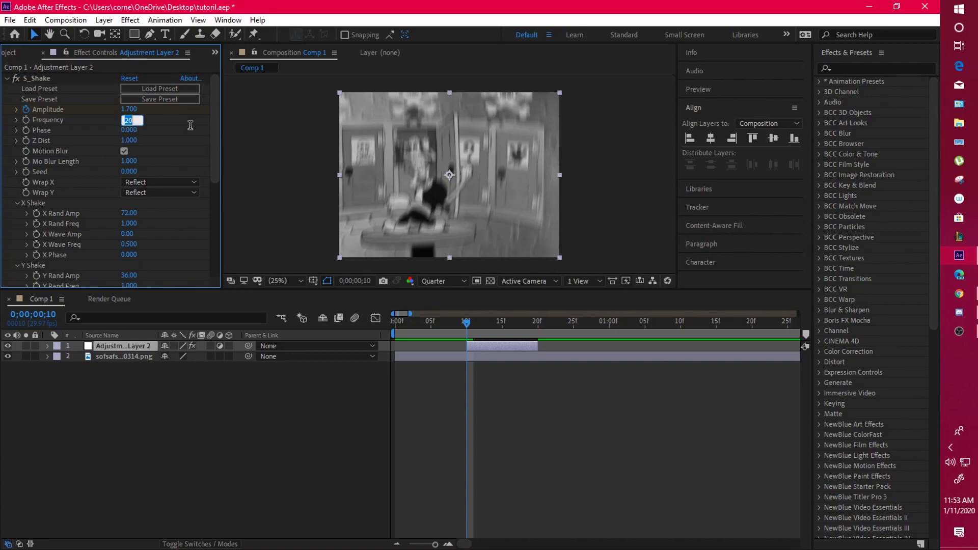
text(15)
key(Return)
click(446, 325)
key(space)
key(space)
click(459, 326)
key(space)
key(space)
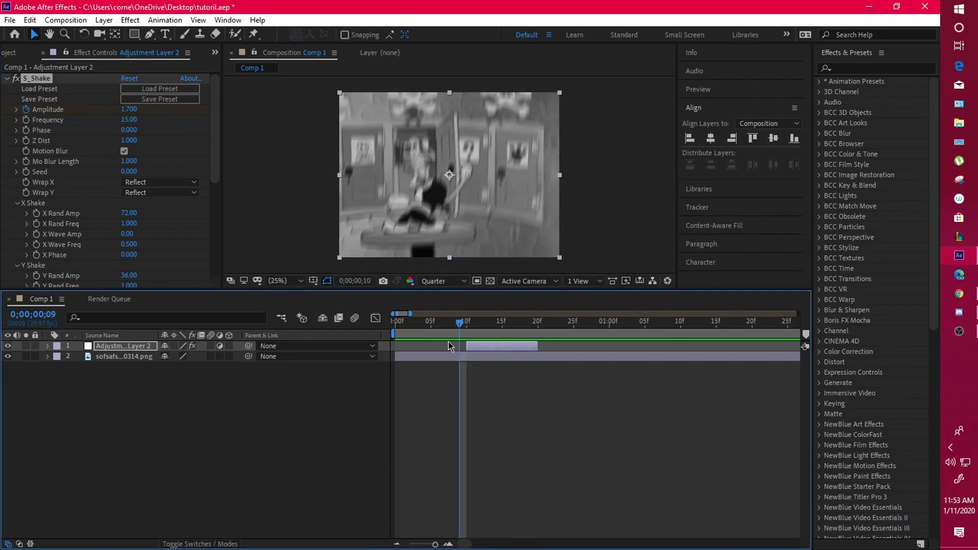
- Replay the shake a few more times from before the adjustment layer and return to frame 10
click(439, 325)
key(space)
key(space)
click(446, 325)
key(space)
key(space)
key(space)
key(space)
click(467, 326)
- Set the S_Shake Frequency to 22 and play back the shake
click(129, 119)
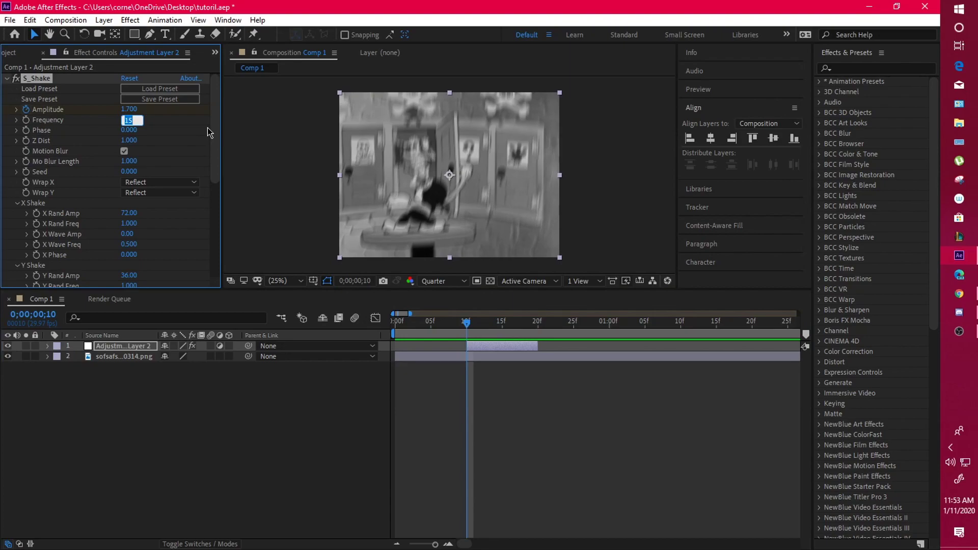
text(22)
key(Return)
click(433, 327)
key(space)
click(460, 326)
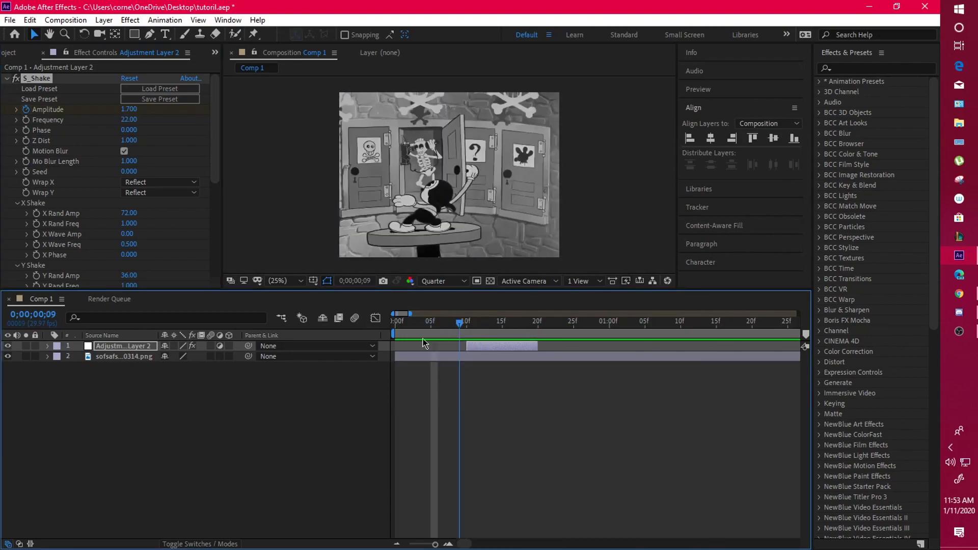
- Replay the faster shake several times from about frame 4
click(424, 331)
key(space)
click(424, 332)
key(space)
key(space)
drag(453, 331, 469, 350)
key(space)
click(424, 332)
key(space)
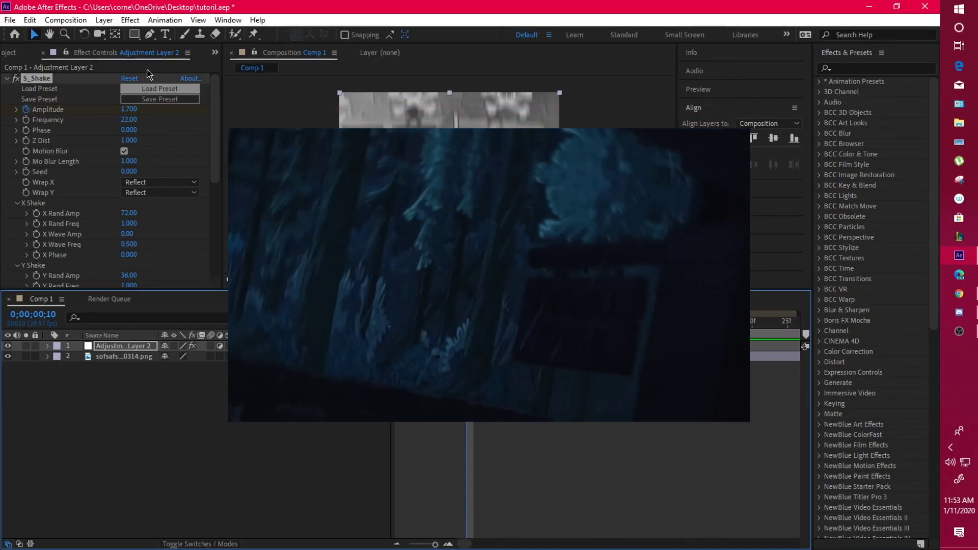
- Try different Seed and Mo Blur Length values, preview the shake, and undo the change
drag(217, 128, 216, 145)
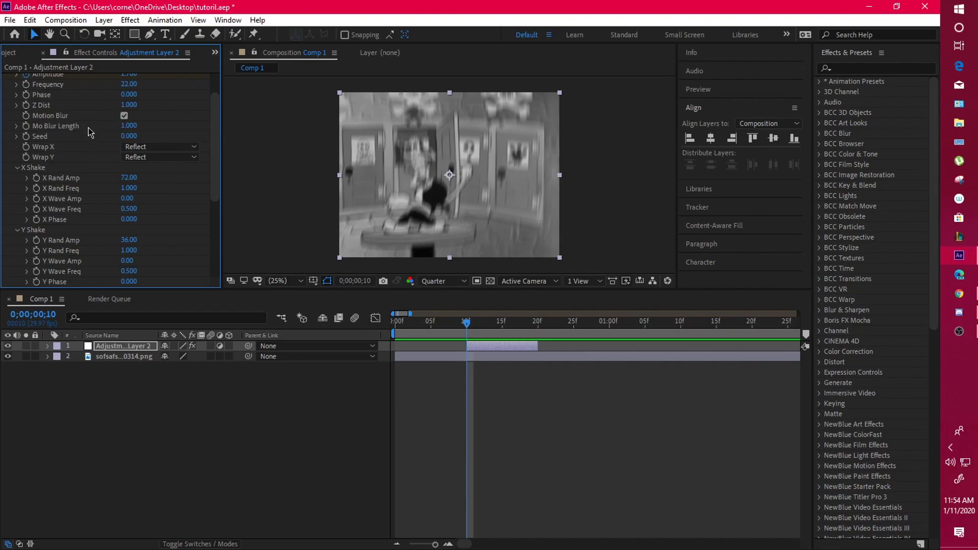
drag(128, 136, 442, 187)
key(space)
mouse_move(480, 332)
mouse_down()
mouse_move(432, 332)
mouse_move(501, 332)
mouse_move(466, 338)
mouse_up()
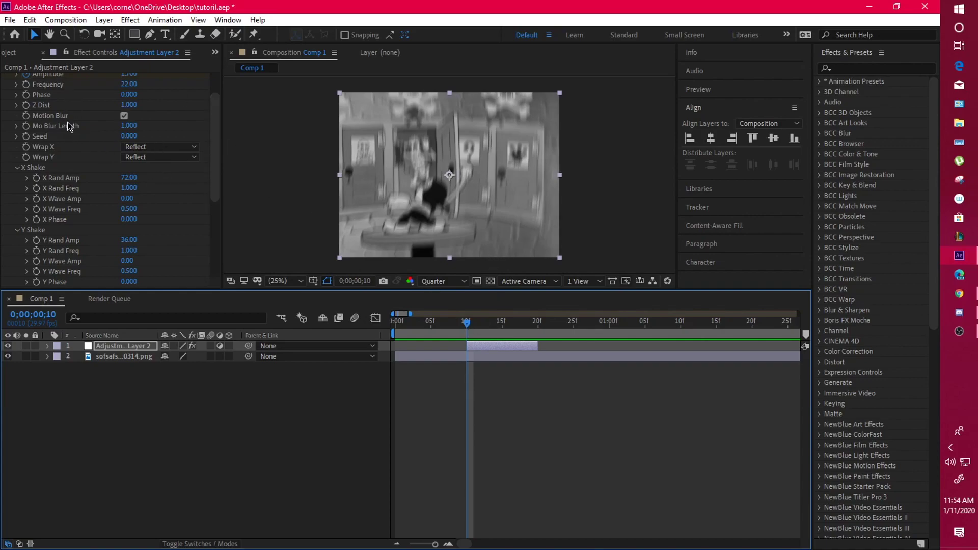
drag(128, 126, 241, 137)
key(ctrl+z)
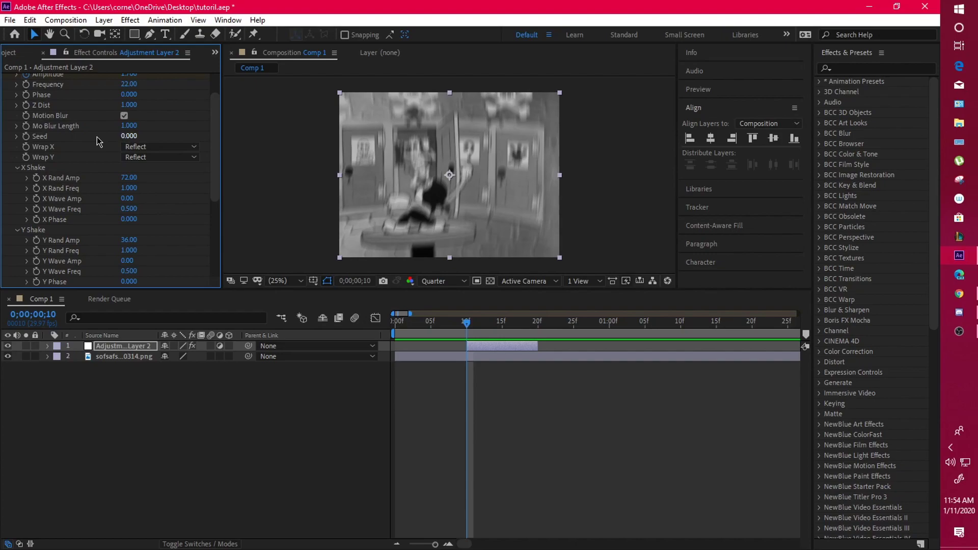
- Preview the shake again and return to the start of the adjustment layer at frame 10
scroll(168, 166, down, 2)
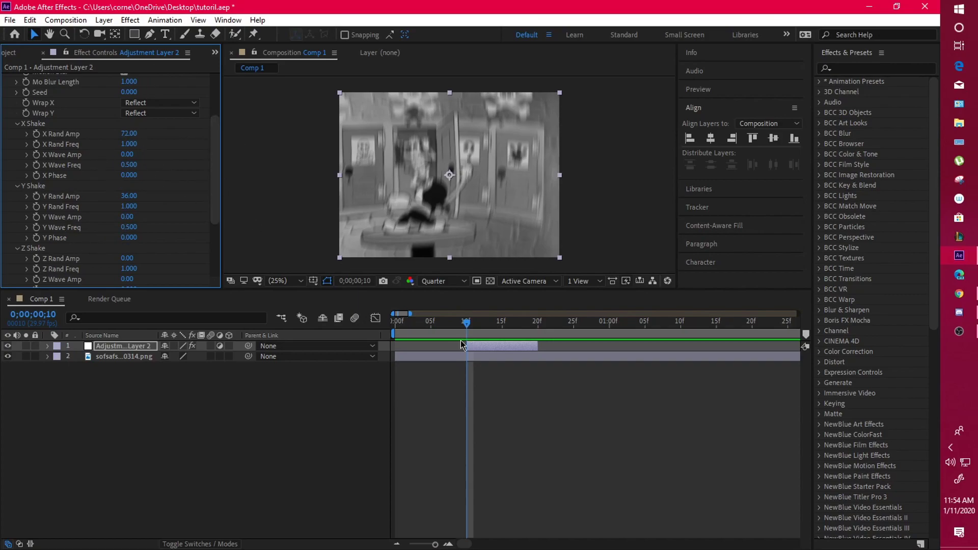
click(468, 326)
key(space)
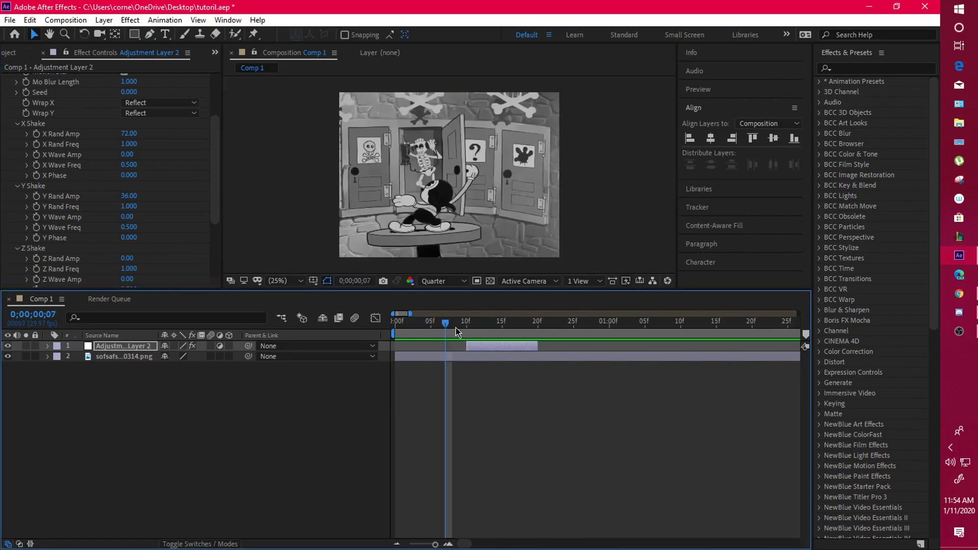
drag(481, 335, 467, 357)
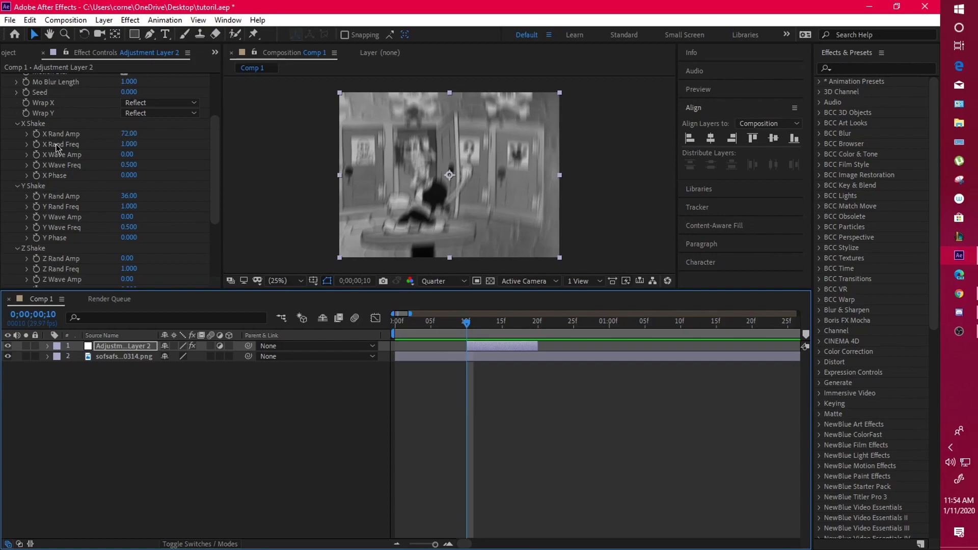
- Set X Rand Amp to 116 and Y Rand Amp to 79 in S_Shake
mouse_move(215, 168)
mouse_down()
mouse_move(213, 108)
mouse_move(211, 185)
mouse_up()
click(128, 119)
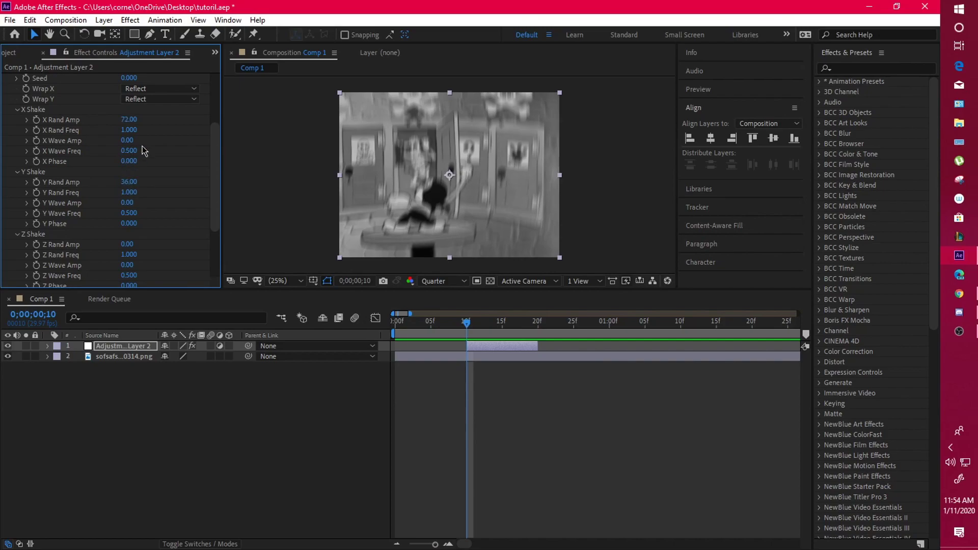
drag(214, 219, 192, 201)
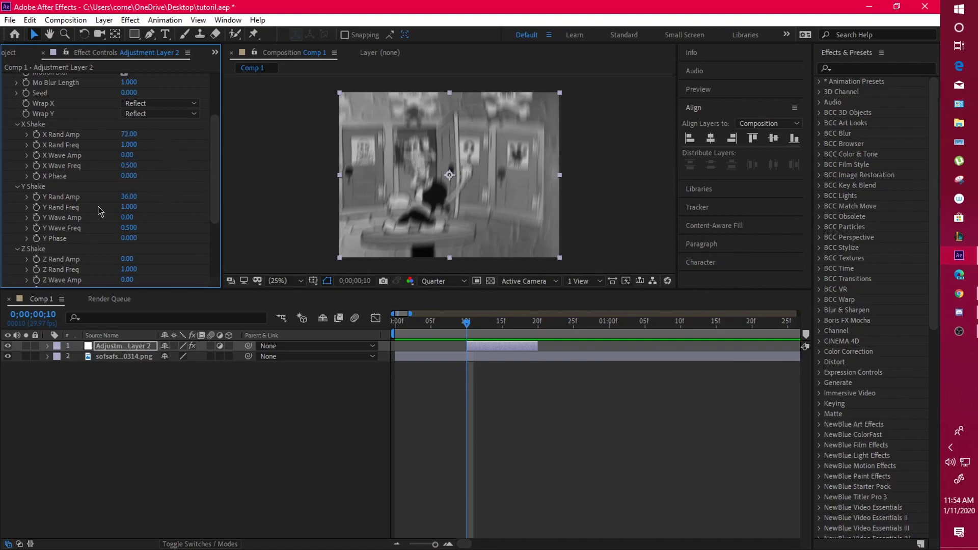
click(136, 134)
text(116)
key(Return)
click(127, 197)
text(79)
key(Return)
- Preview the stronger shake from the frames before the adjustment layer and return to frame 10
click(424, 323)
key(space)
click(431, 322)
key(space)
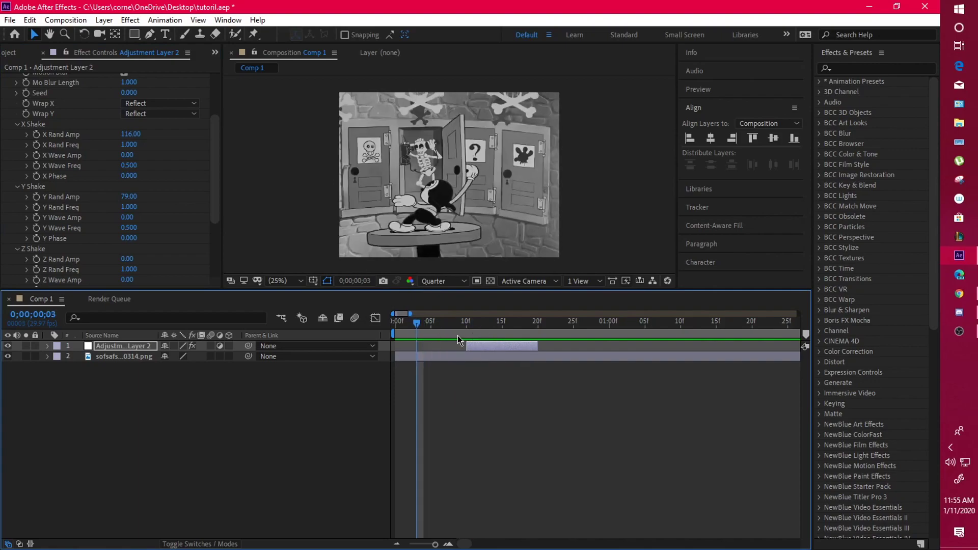
click(438, 324)
key(space)
click(424, 324)
key(space)
click(458, 331)
drag(214, 167, 214, 126)
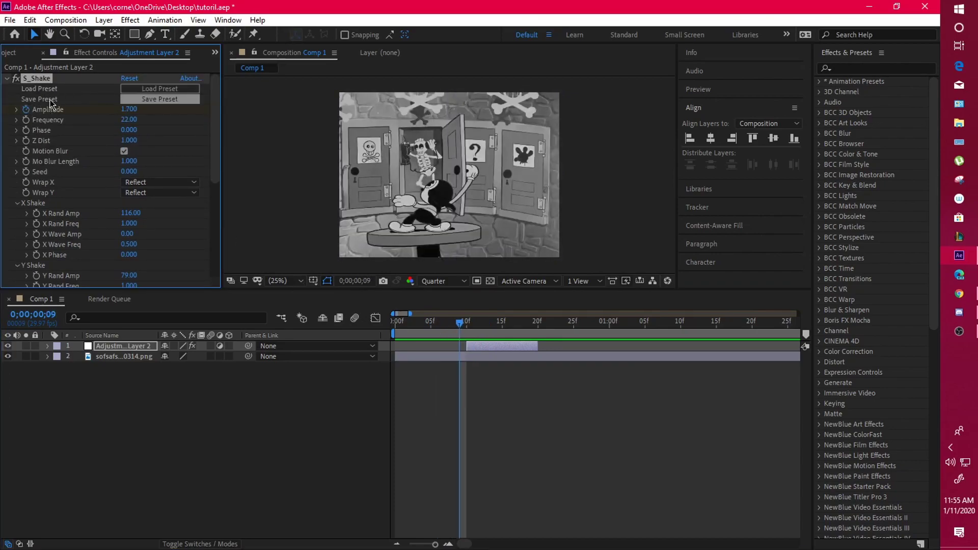
click(430, 324)
click(468, 332)
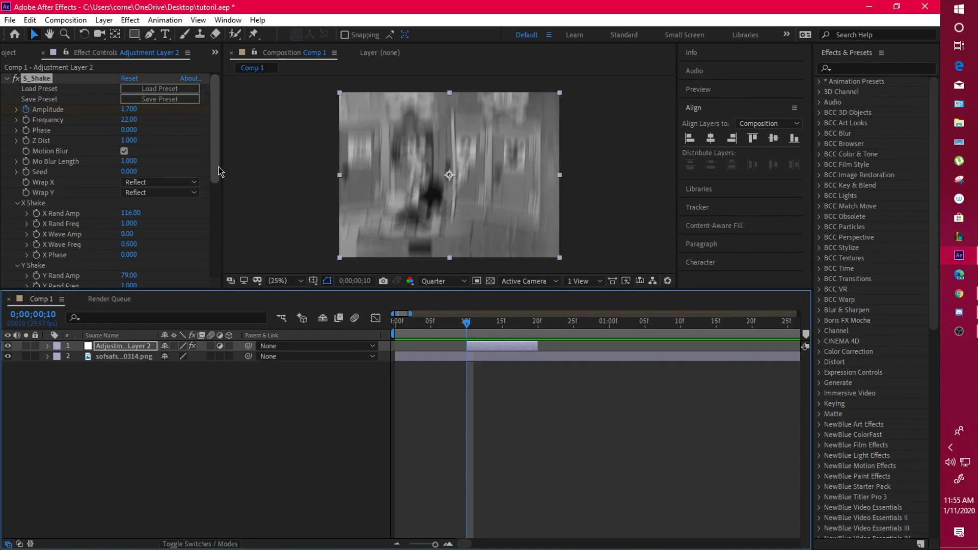
- Search the effects for "expos" and apply the Exposure color correction to the adjustment layer above S_Shake
drag(215, 154, 229, 93)
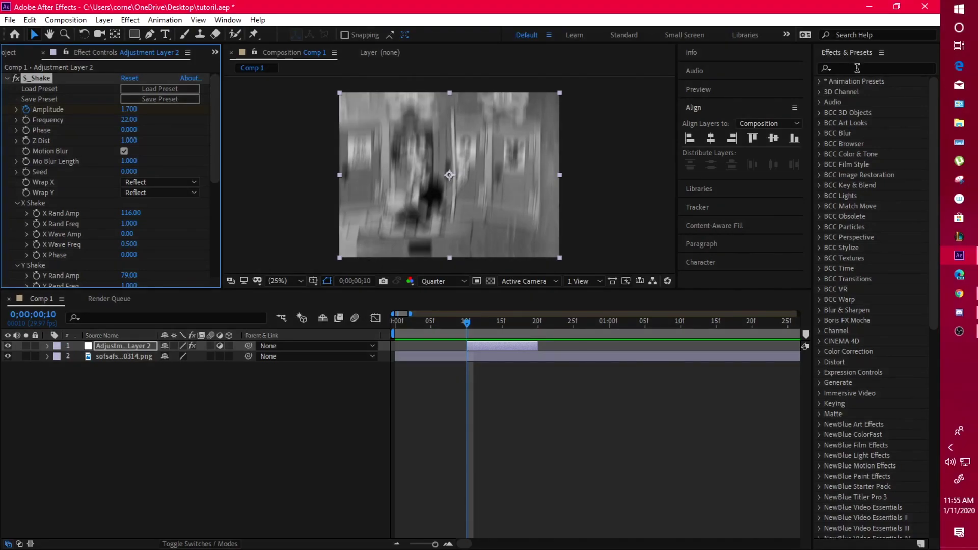
click(858, 68)
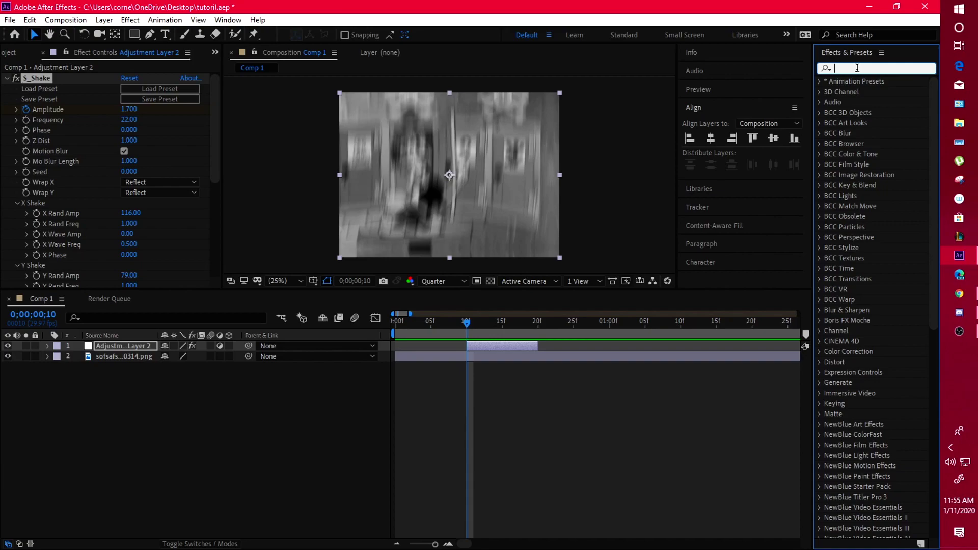
text(e)
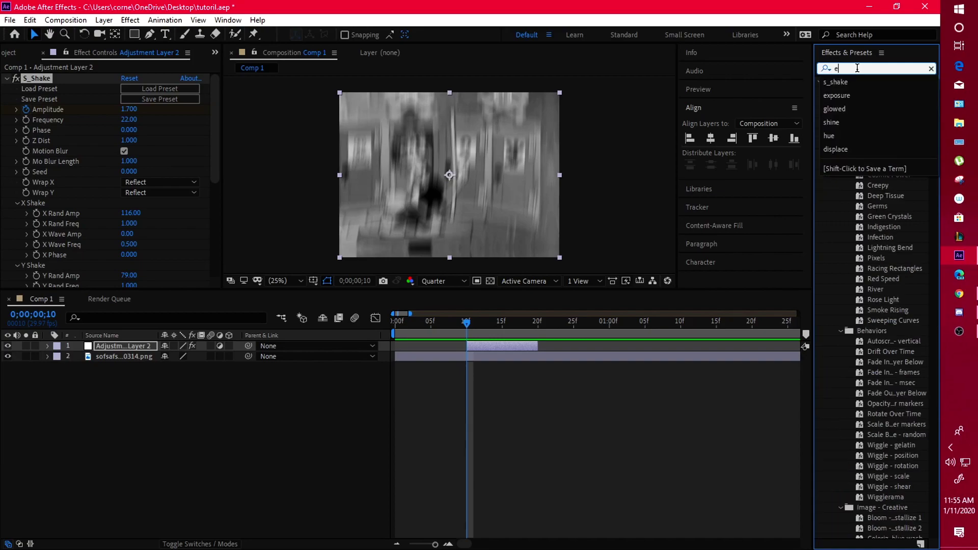
text(xpso)
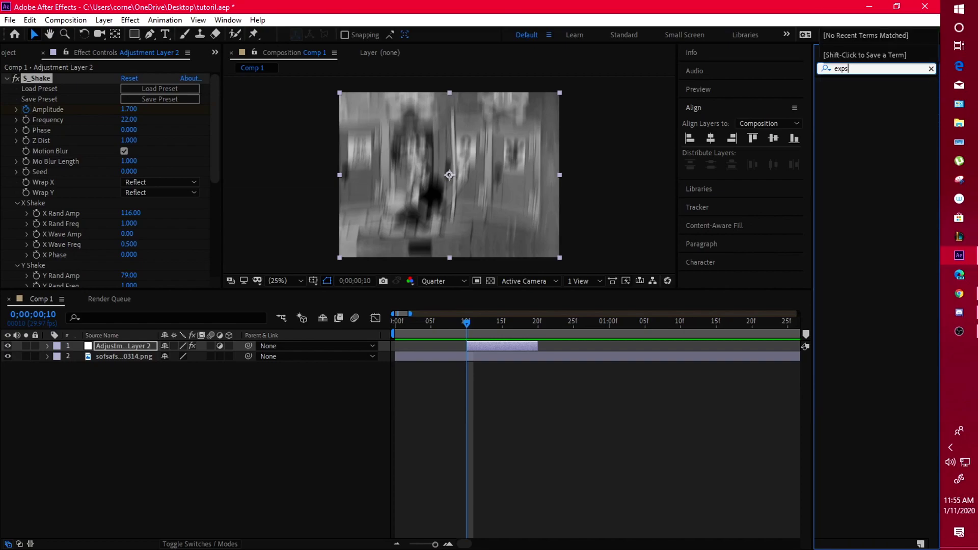
key(BackSpace)
text(os)
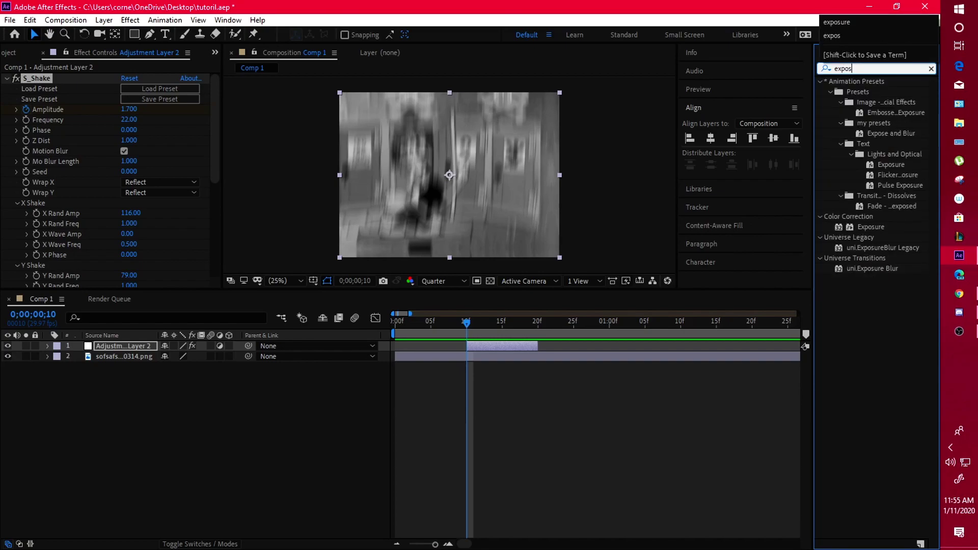
click(864, 228)
drag(866, 227, 80, 80)
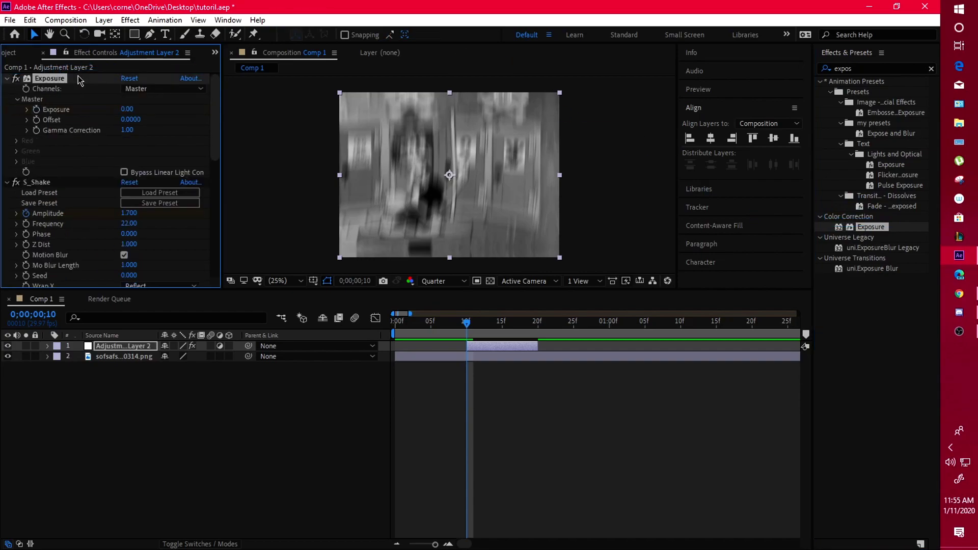
- Add a master Exposure keyframe of 2.5 at frame 10
click(127, 109)
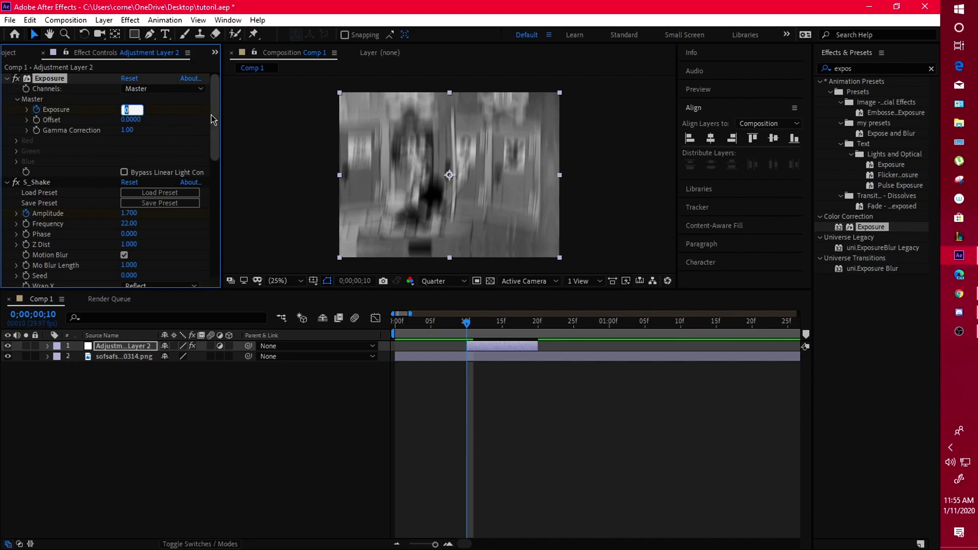
text(2.5)
key(Return)
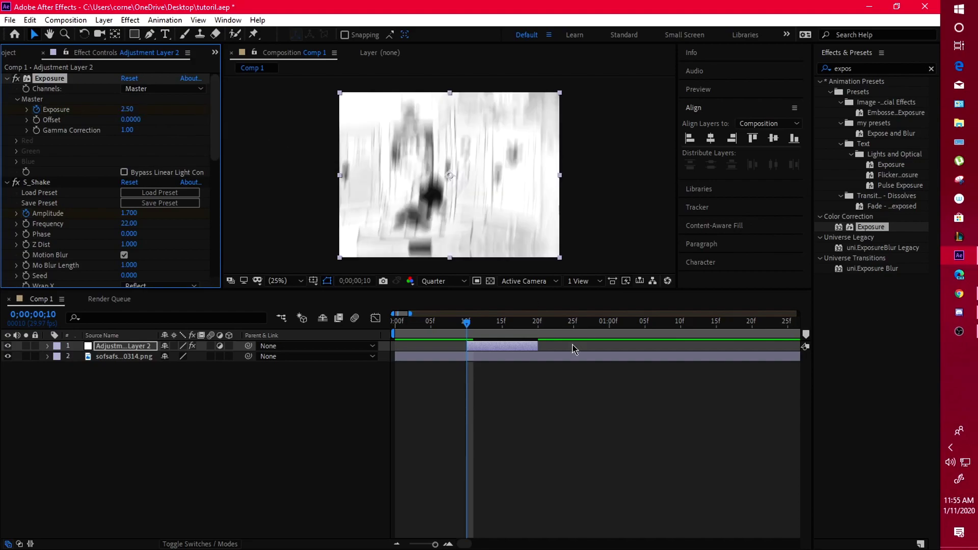
- Reveal the adjustment layer's keyframes and set Exposure to 0 at frame 20
drag(512, 334, 539, 339)
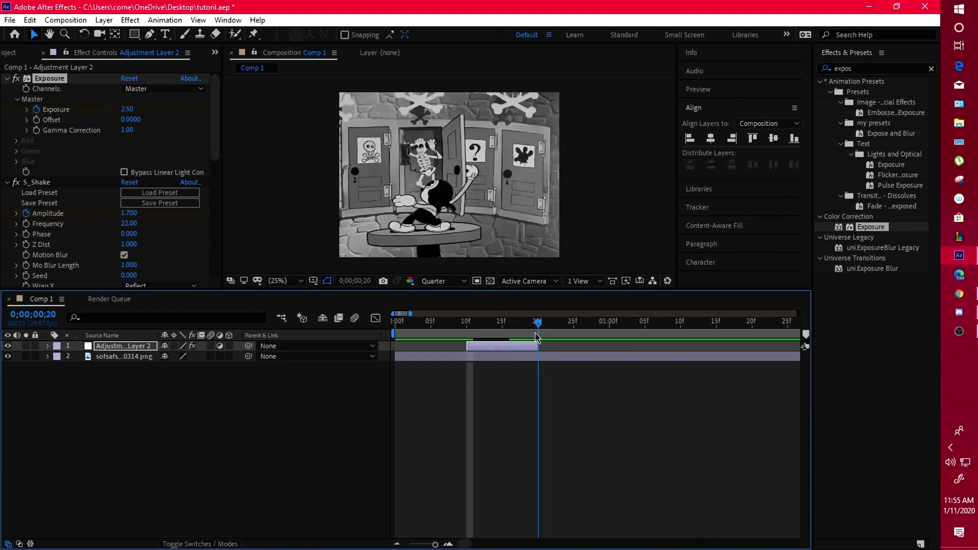
click(534, 348)
key(u)
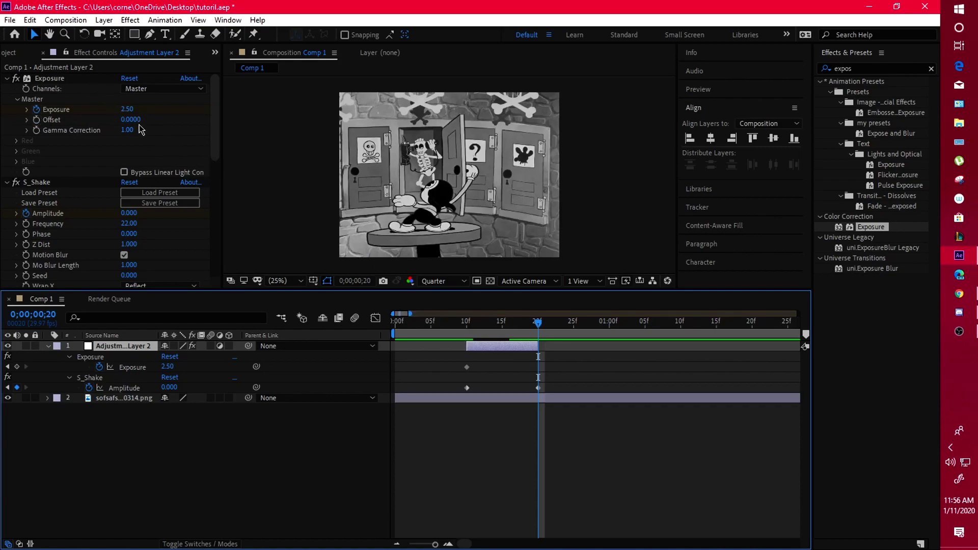
drag(129, 109, 139, 109)
click(138, 109)
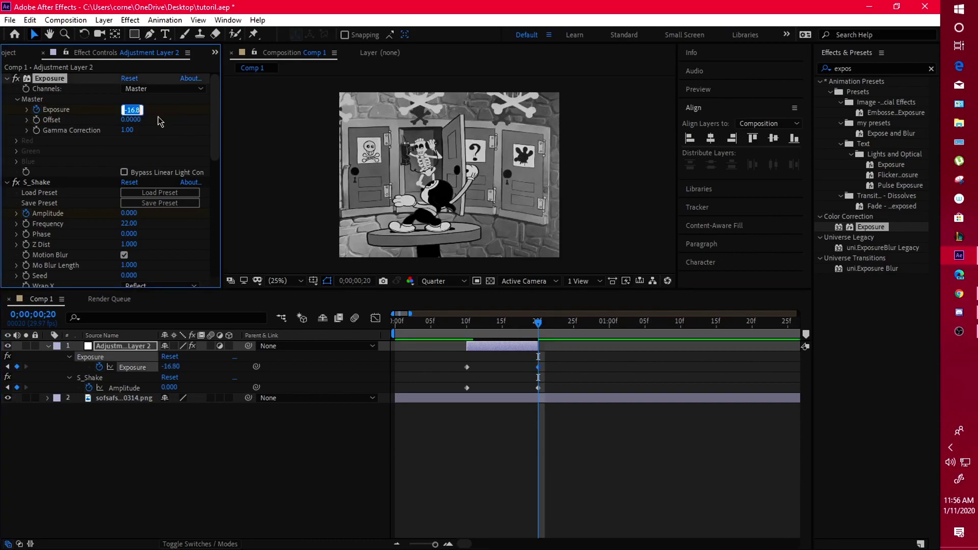
text(0)
key(Return)
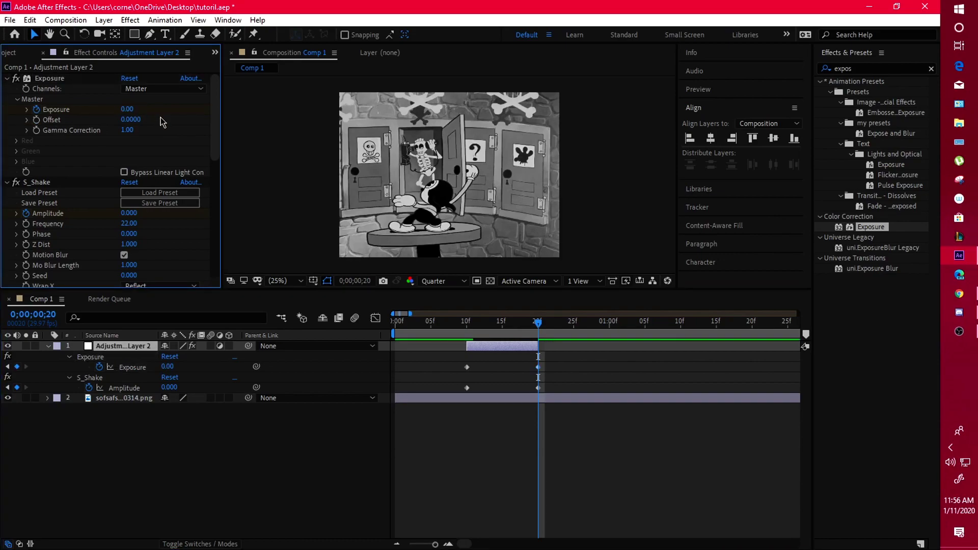
- Ease the adjustment layer's two Exposure keyframes in the Graph Editor so the flash drops steeply and settles gradually
click(136, 371)
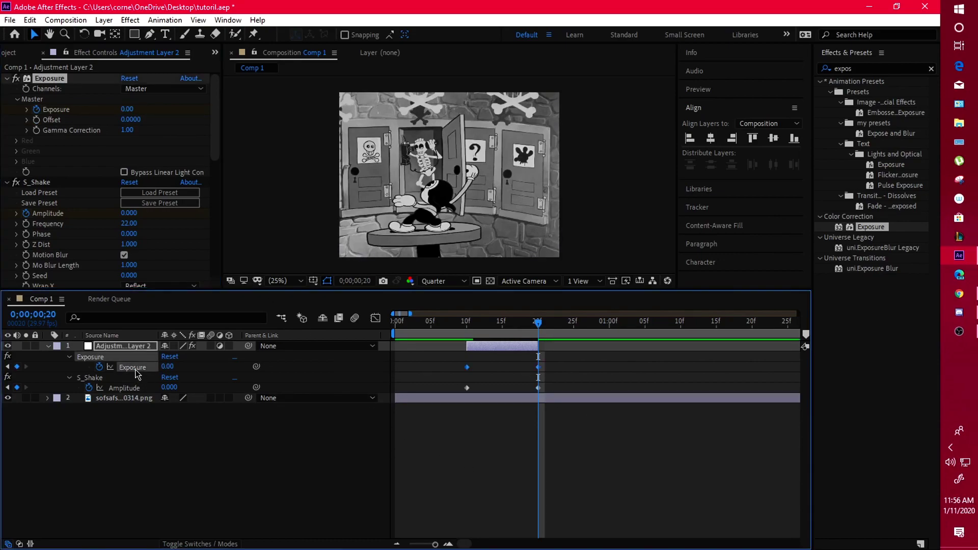
click(375, 318)
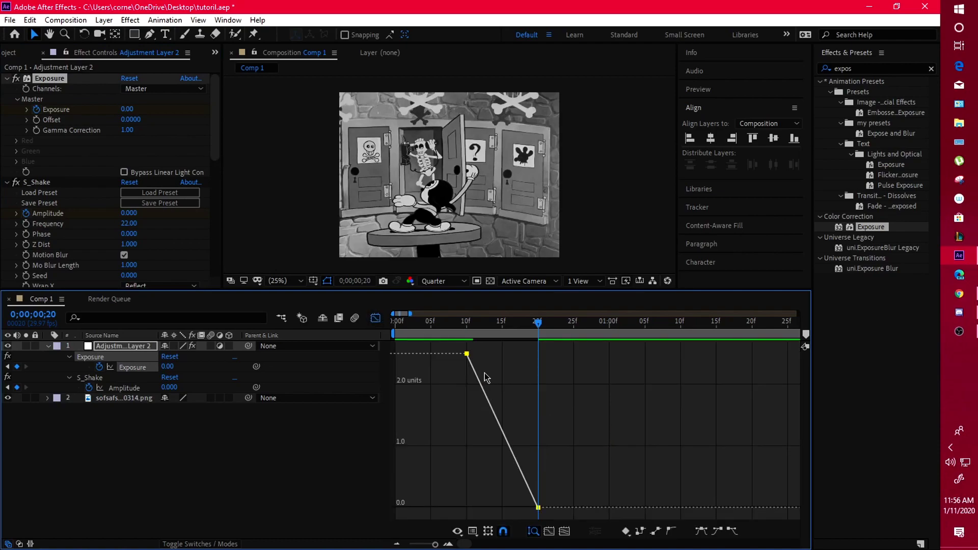
click(497, 419)
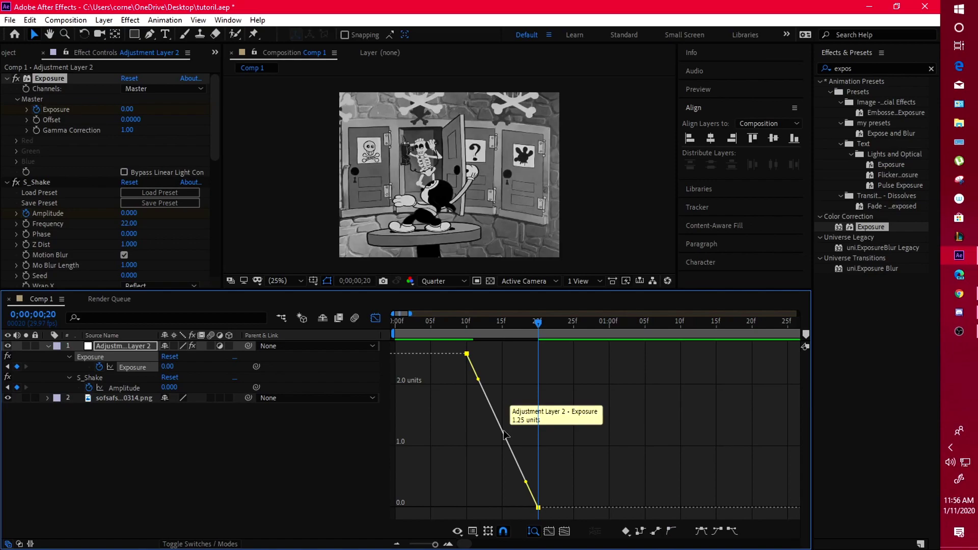
key(shift+F9)
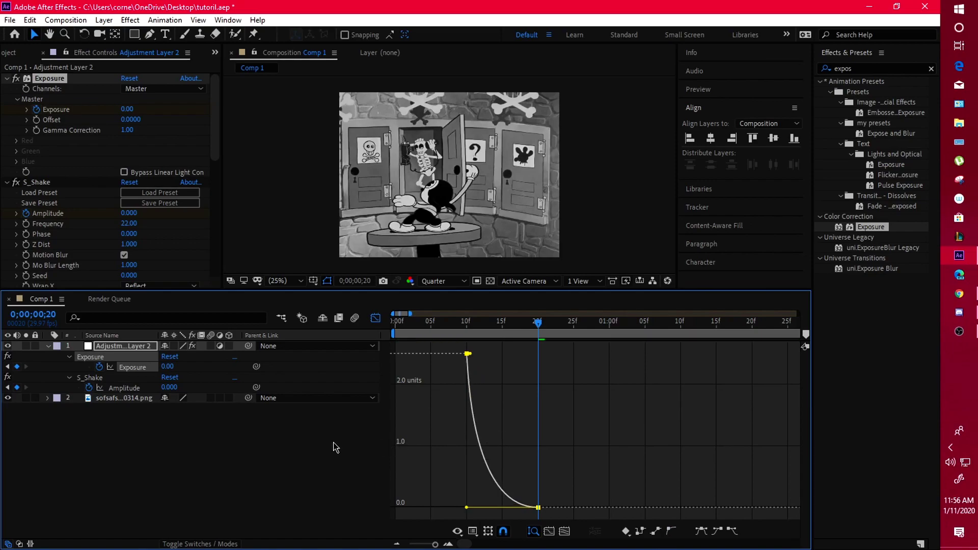
click(376, 318)
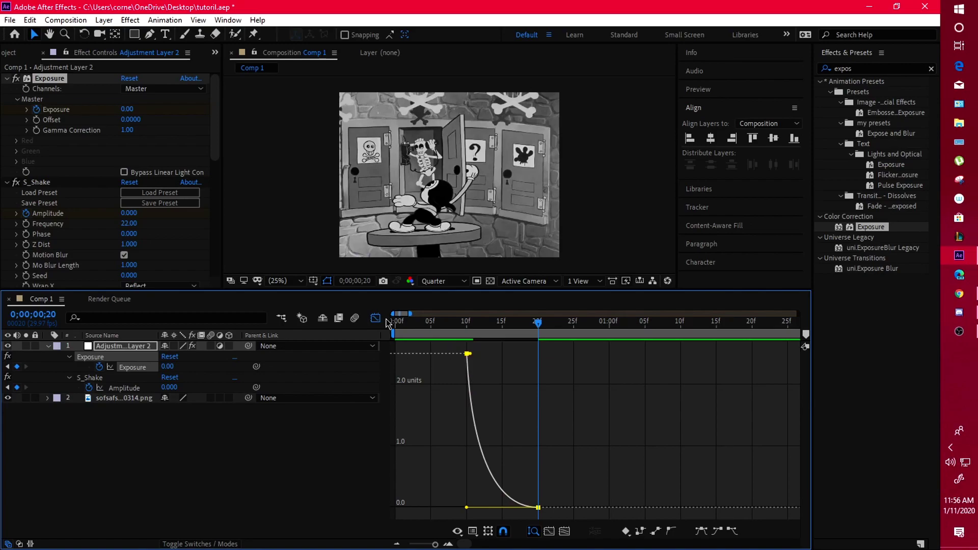
- Preview the eased exposure flash together with the shake
key(space)
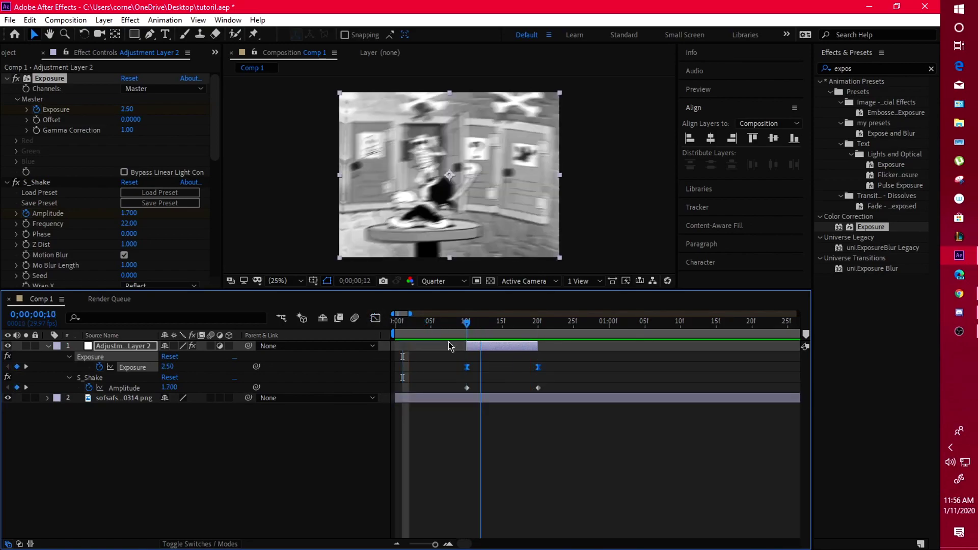
click(561, 339)
click(590, 376)
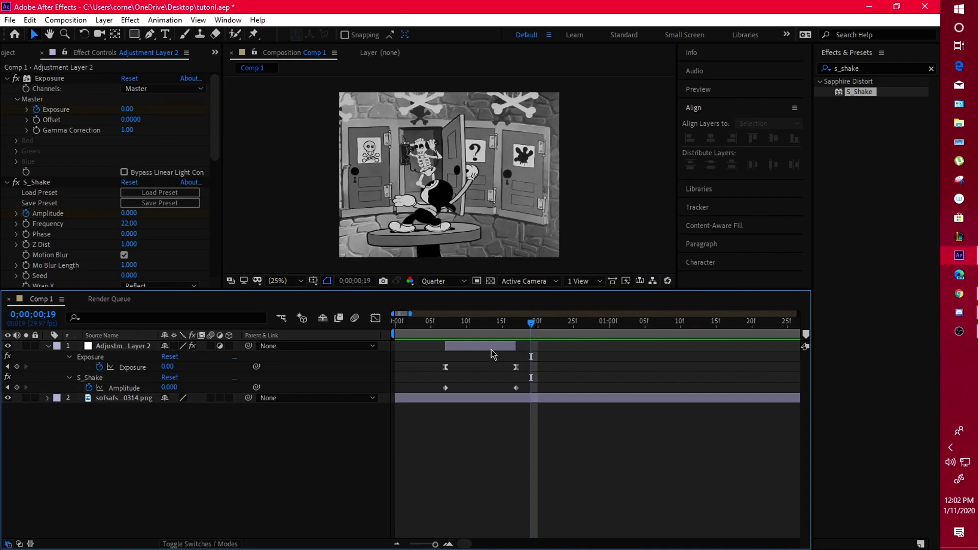
- Duplicate the adjustment layer, start the copy at frame 19 and remove its Exposure and S_Shake effects
click(540, 352)
key(ctrl+d)
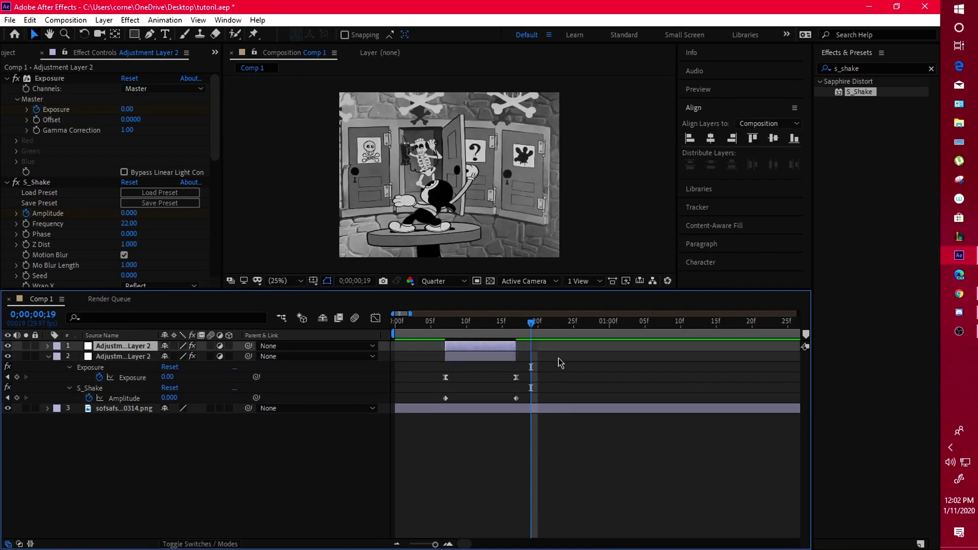
key([)
click(35, 82)
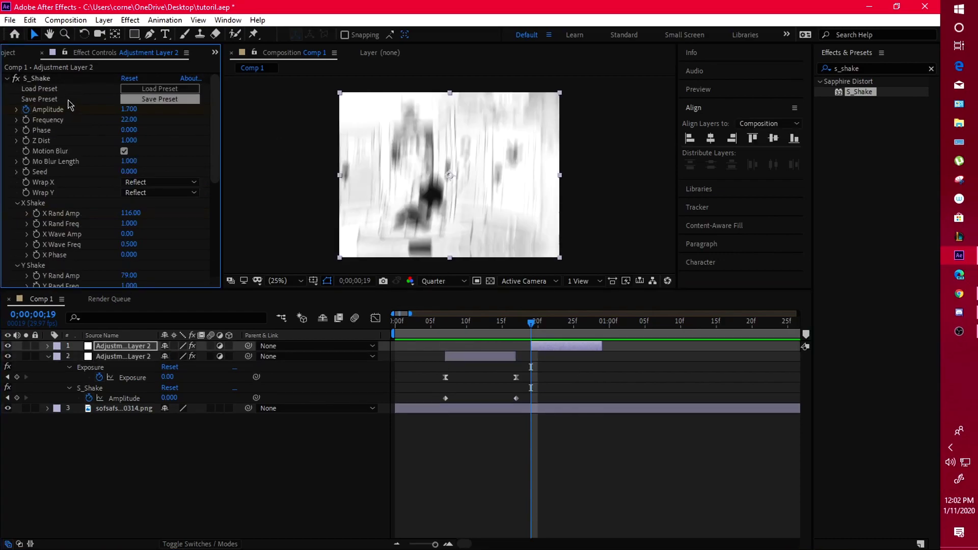
key(Delete)
click(35, 78)
key(Delete)
click(549, 349)
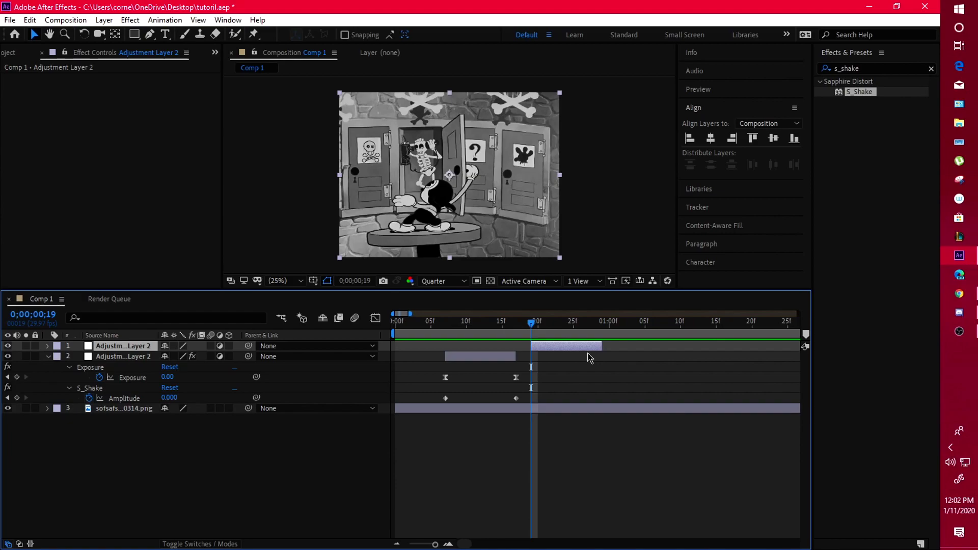
- Extend the duplicate adjustment layer's end to 0;00;01;09 and return to its first frame
drag(589, 335, 532, 357)
key(Page_Down)
key(Page_Down)
key(Page_Down)
key(Page_Down)
key(Page_Down)
key(Page_Down)
key(Page_Down)
key(Page_Down)
key(Page_Down)
key(Page_Down)
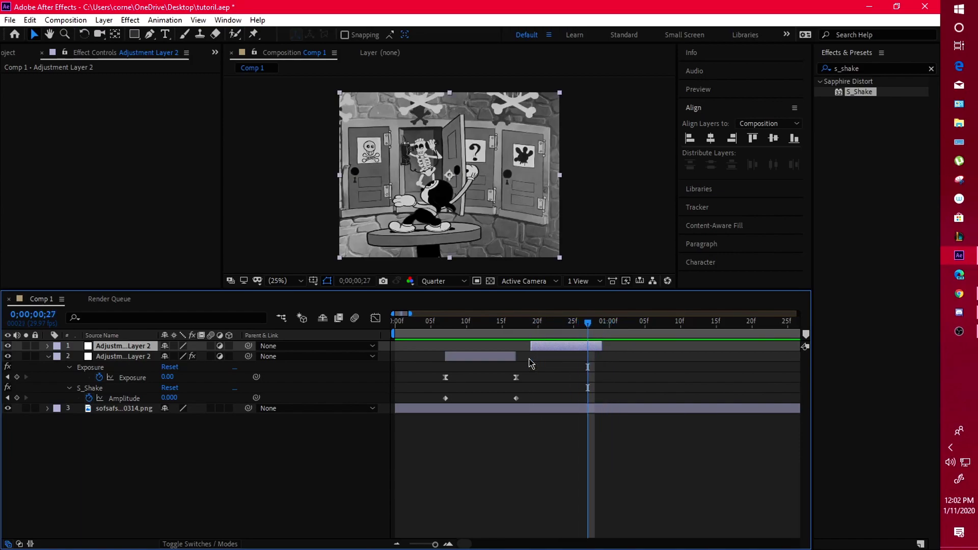
key(Page_Down)
key(Page_Down)
key(Page_Down)
key(Page_Down)
key(Page_Down)
key(Page_Down)
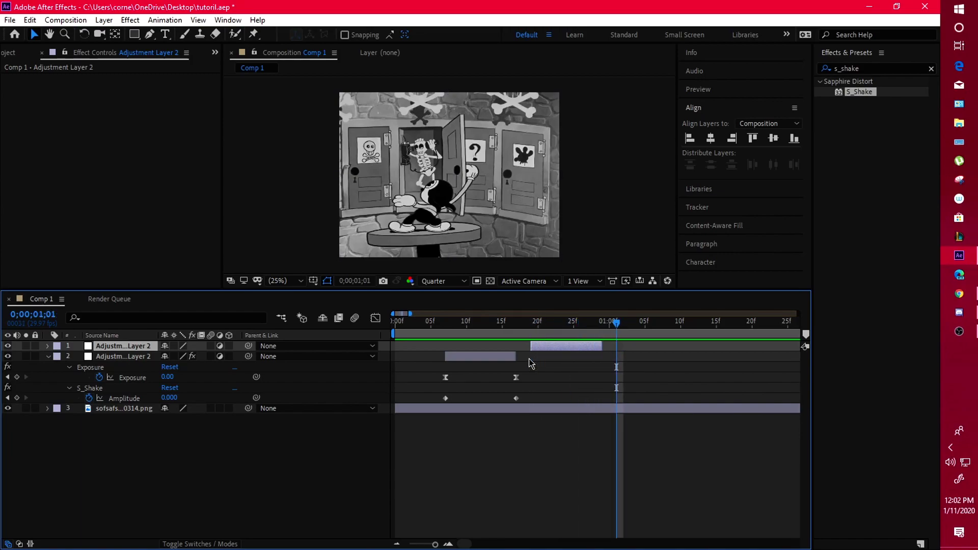
key(Page_Down)
key(Page_Down)
key(Page_Down)
key(Page_Down)
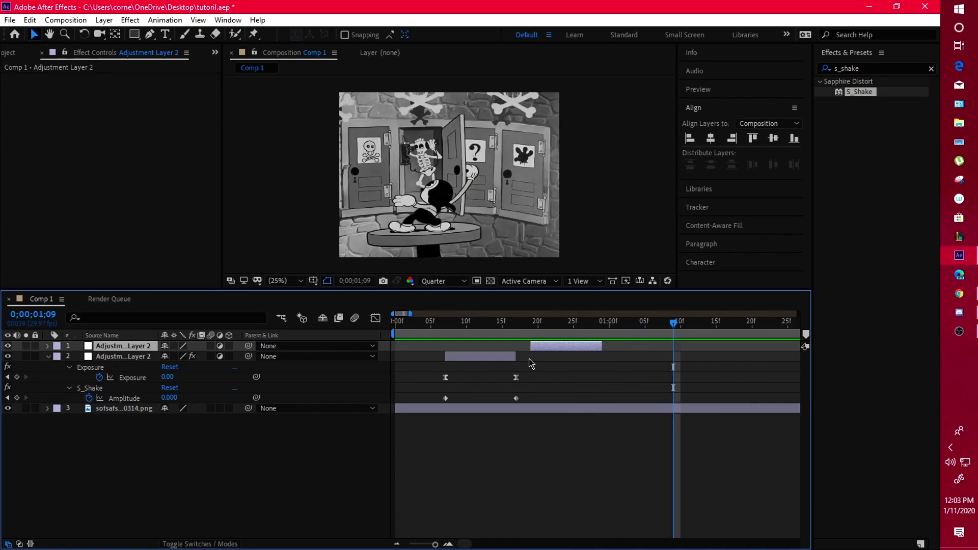
mouse_move(603, 344)
mouse_down()
mouse_move(673, 345)
mouse_move(595, 326)
mouse_up()
key(i)
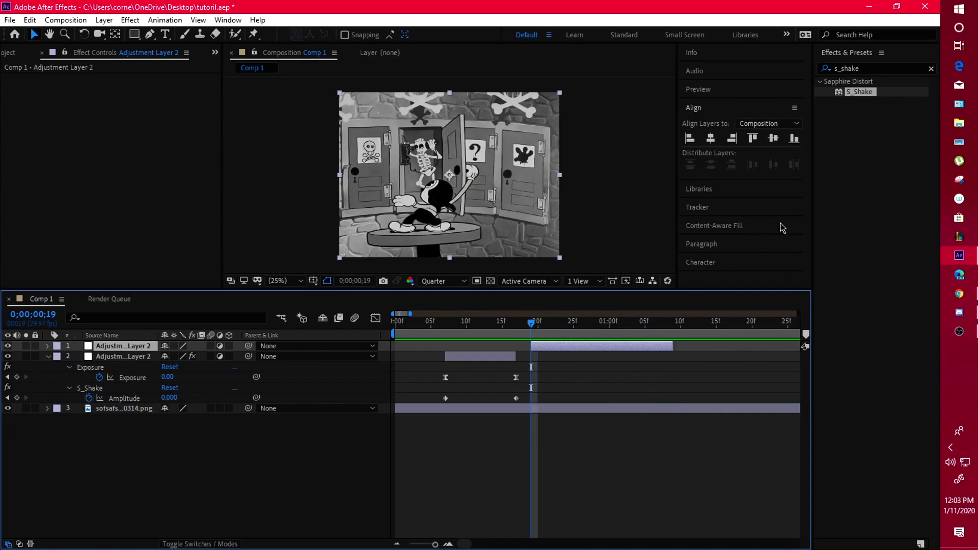
- Apply S_Shake to the duplicate adjustment layer with Amplitude 5, Frequency 55 and Motion Blur enabled
drag(905, 96, 565, 344)
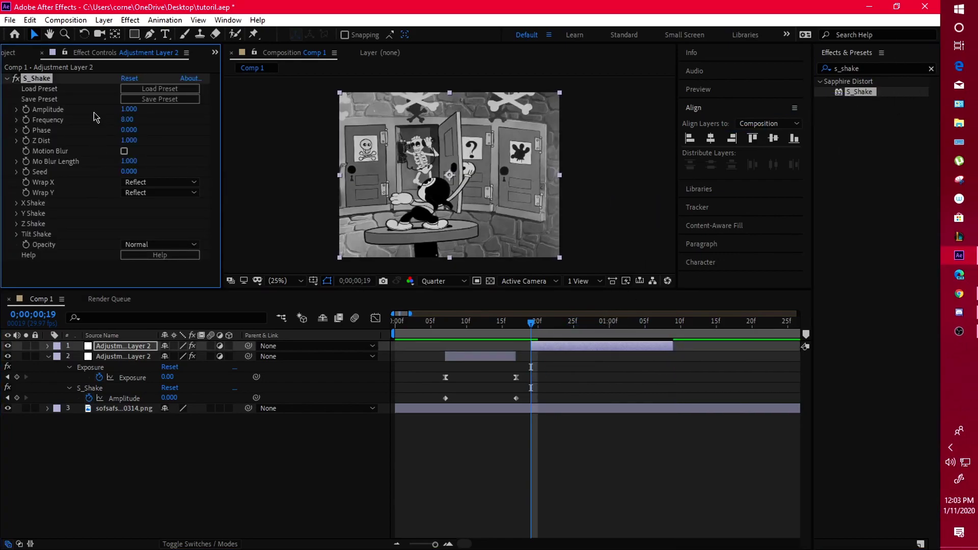
click(130, 109)
text(5)
key(Return)
click(128, 120)
text(55)
key(Return)
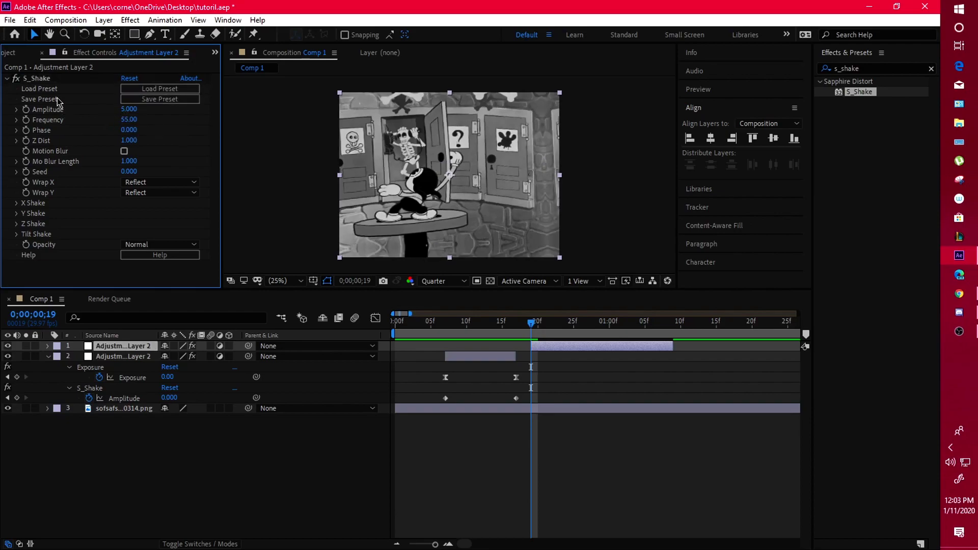
click(124, 152)
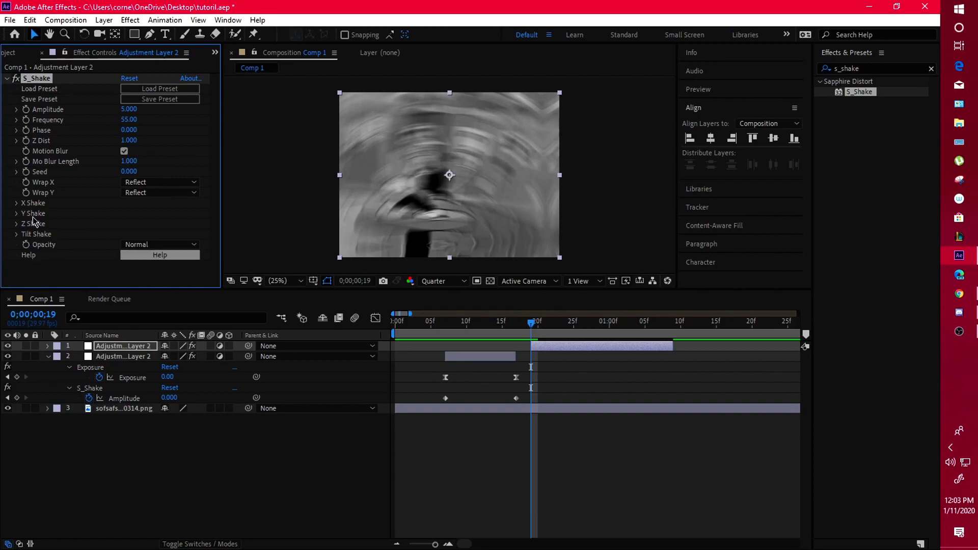
- Set the duplicate layer's X Rand Amp to 0 and take out the Tilt Shake rotation
click(17, 203)
drag(129, 213, 63, 235)
scroll(23, 262, down, 1)
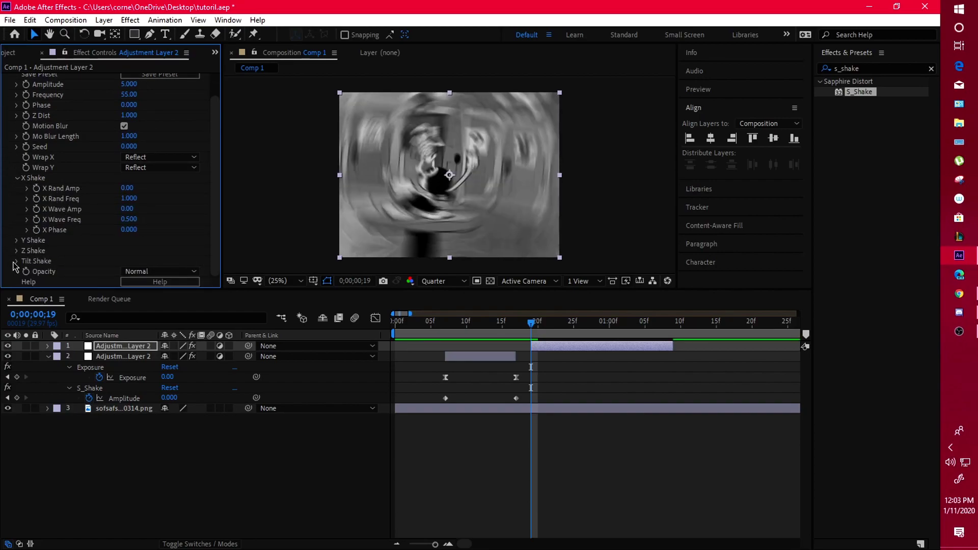
click(16, 262)
drag(124, 240, 55, 240)
click(17, 231)
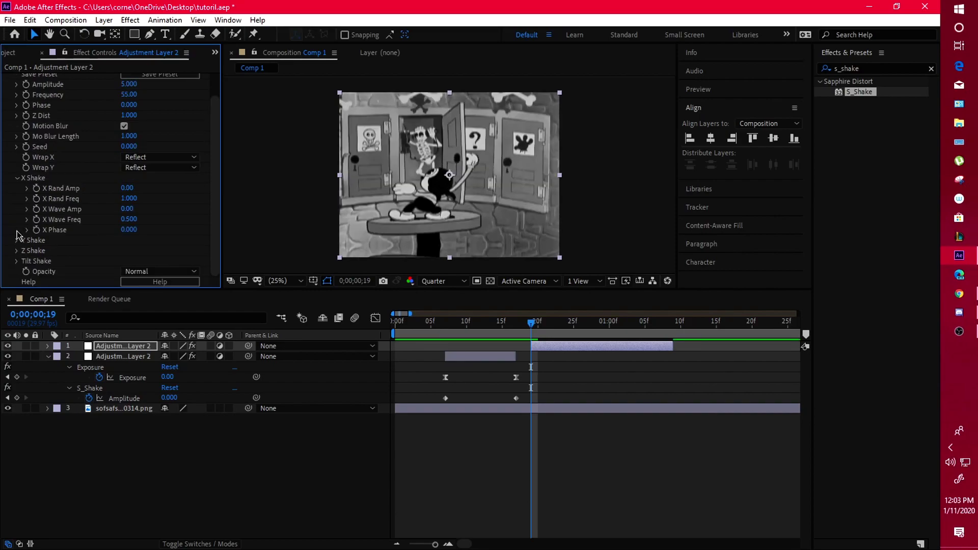
click(17, 178)
- Set S_Shake's Frequency to 5, Y Rand Amp to 75 and Y Rand Freq to 1.2
click(17, 213)
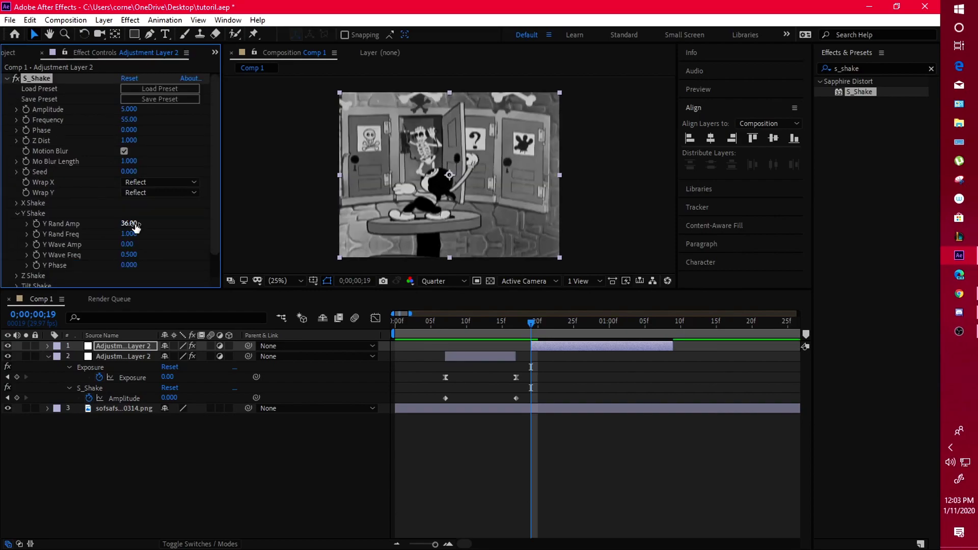
click(130, 225)
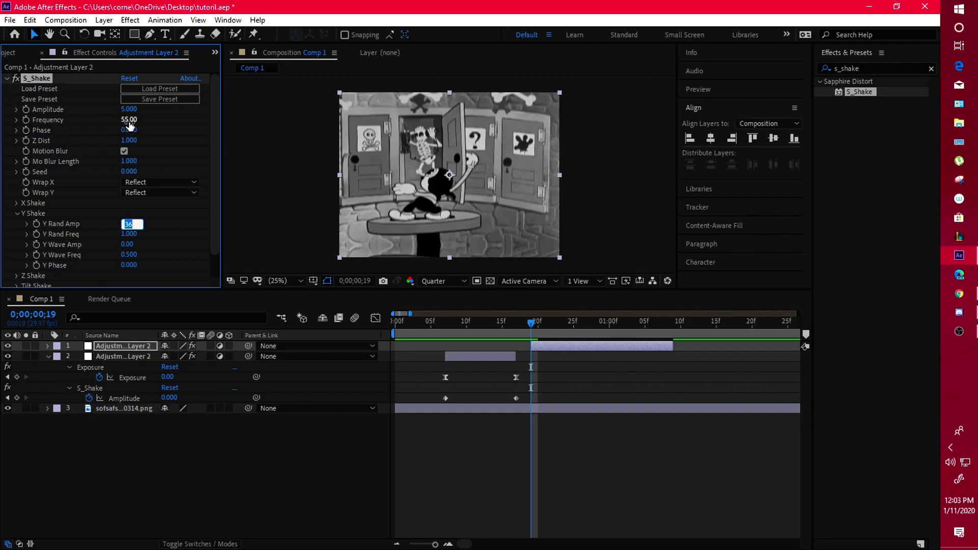
click(181, 141)
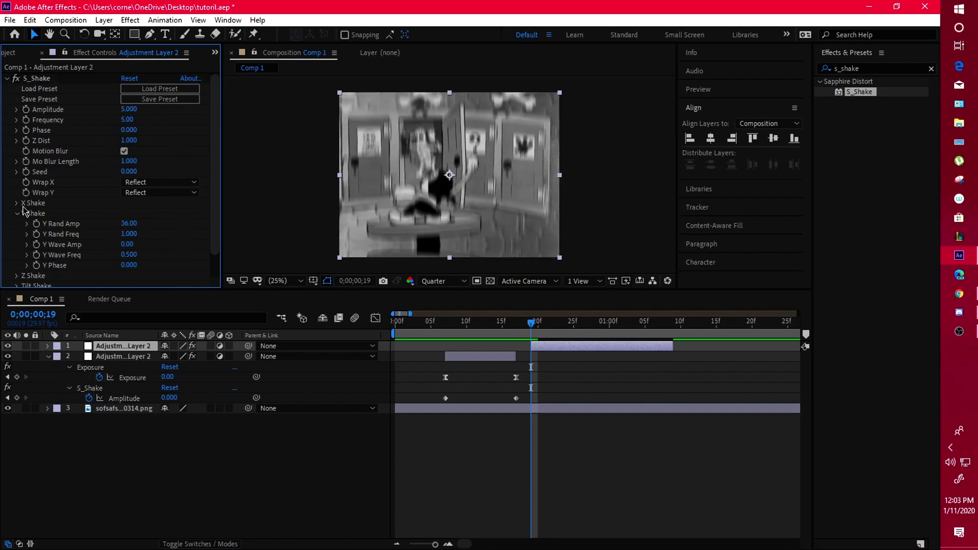
click(132, 224)
text(75)
key(Return)
click(129, 233)
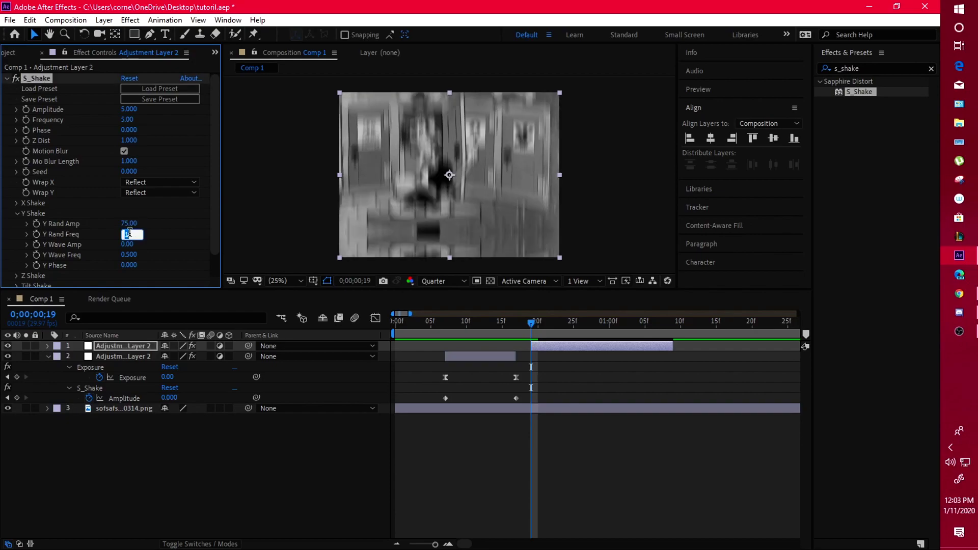
text(1.2)
key(Return)
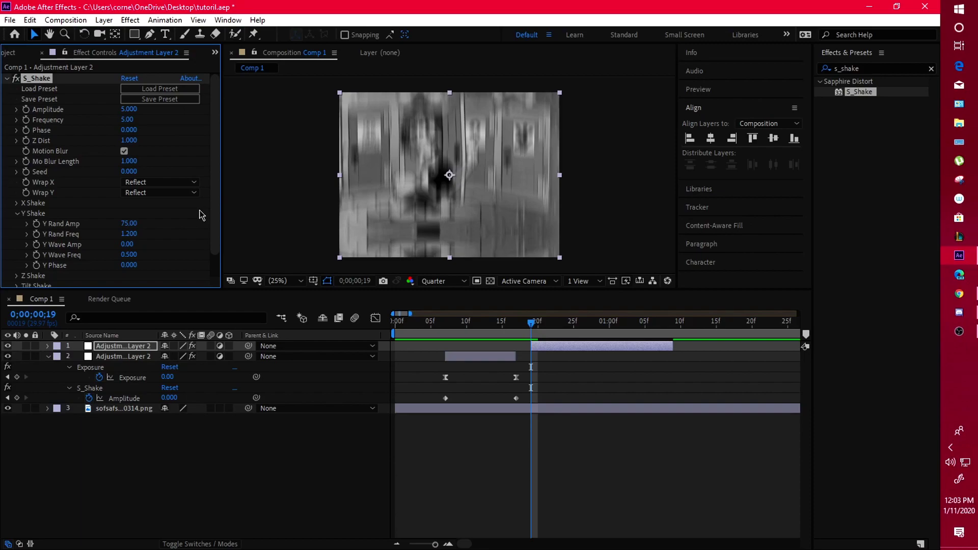
- Keyframe the duplicate layer's S_Shake Amplitude at 5 on frame 19 and 0 at 0;00;01;08
drag(531, 324, 534, 351)
key(space)
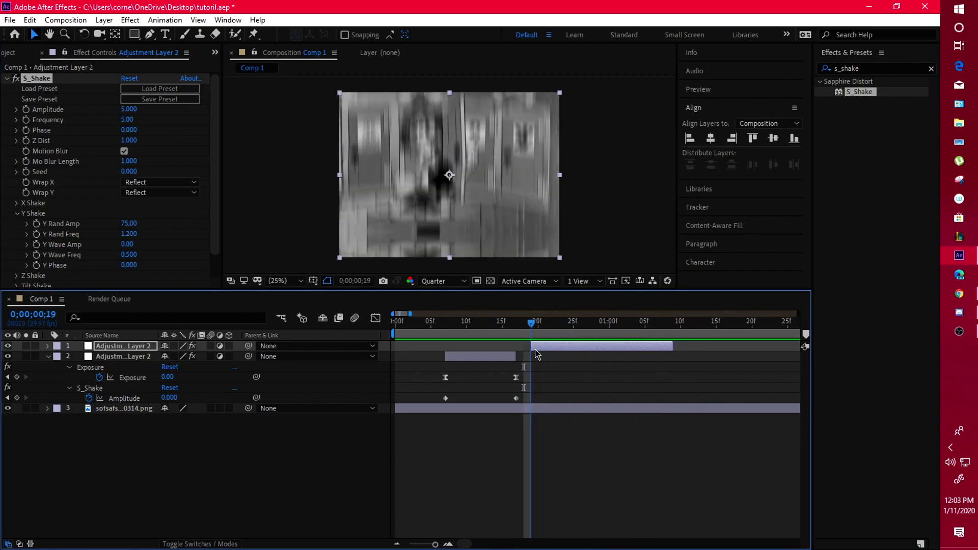
click(34, 112)
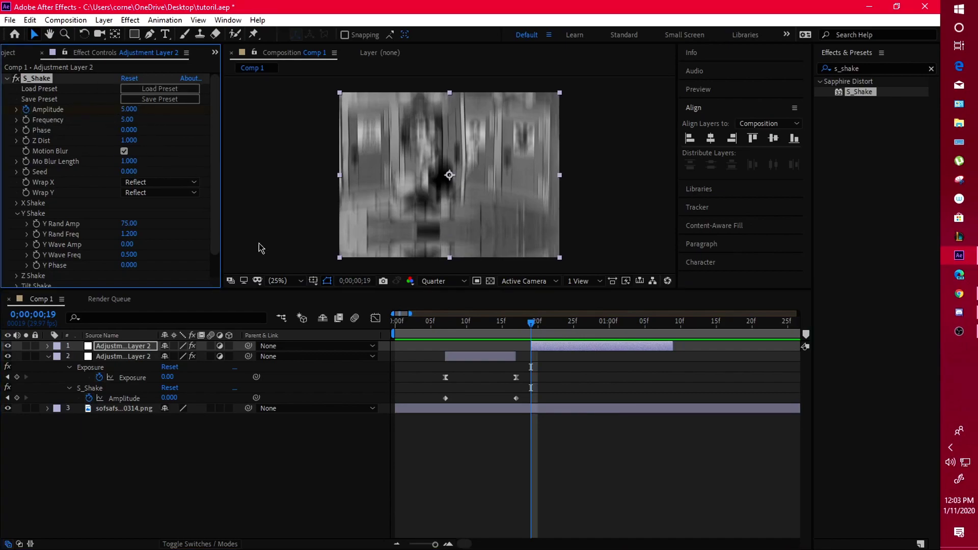
key(o)
click(129, 109)
text(0)
key(Return)
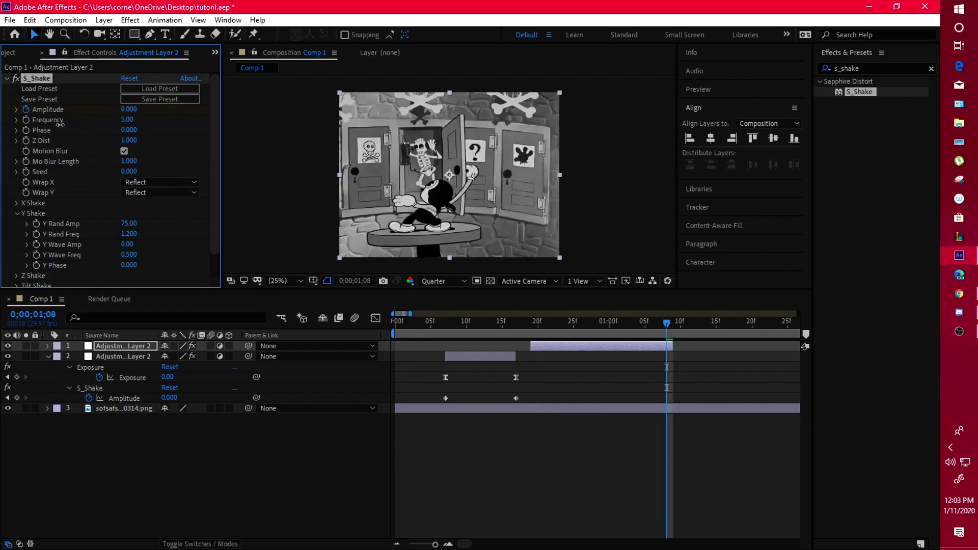
- Reveal the duplicate layer's keyframes and move the ending Amplitude keyframe to 0;00;01;09
click(576, 349)
key(u)
drag(666, 368, 673, 370)
- Preview the first shake and the new vertical shake from the frames before the original adjustment layer
drag(621, 321, 412, 358)
key(space)
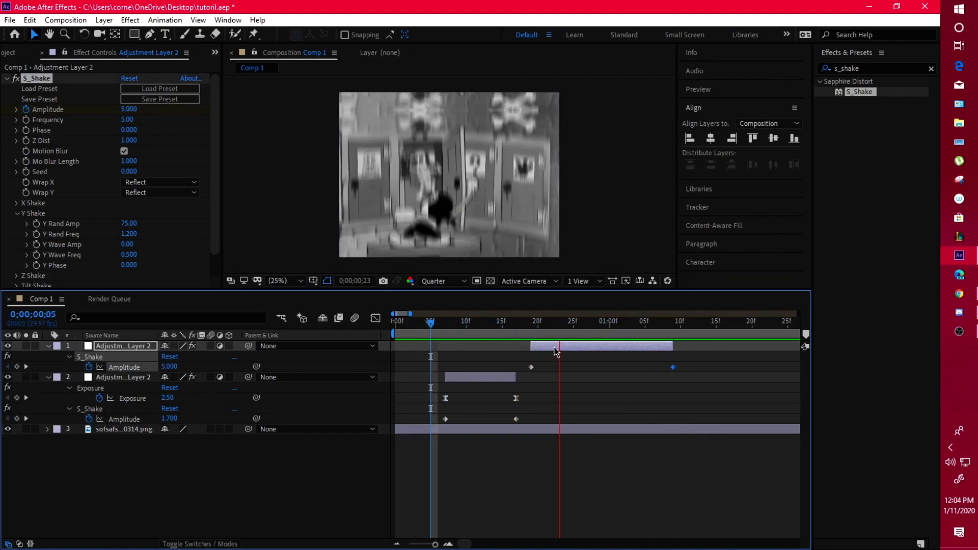
key(space)
key(space)
key(space)
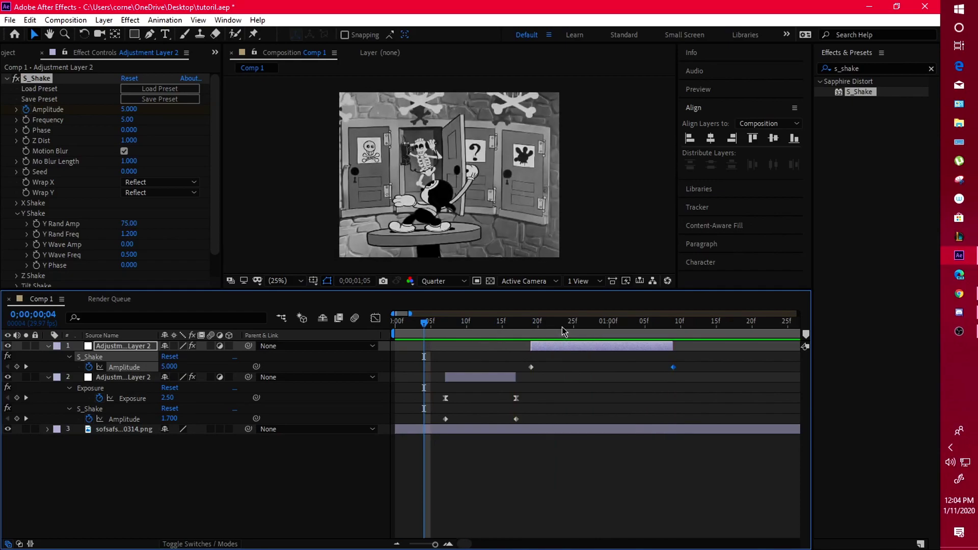
- Copy the keyframed Exposure effect from the original adjustment layer and paste it onto the duplicate at frame 19
drag(562, 326, 531, 329)
click(200, 214)
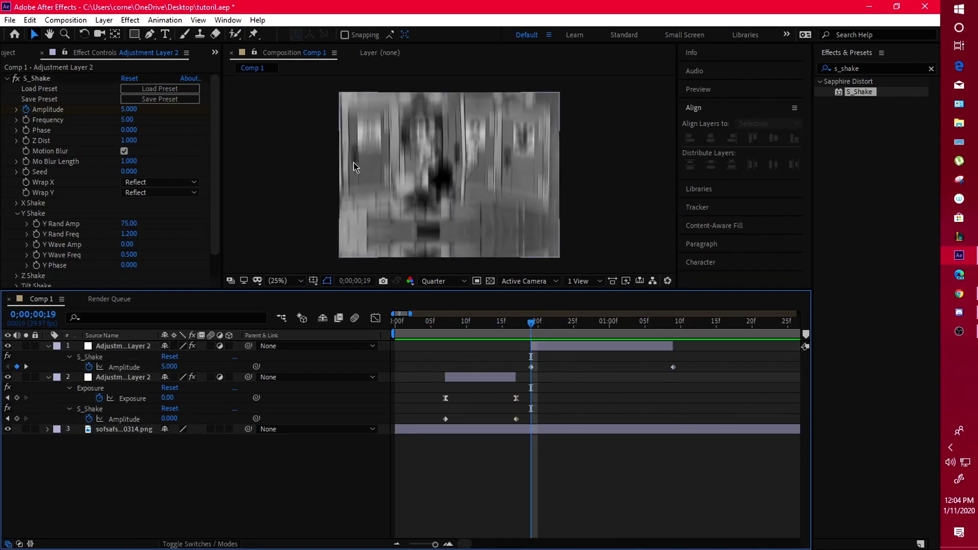
click(494, 376)
click(65, 79)
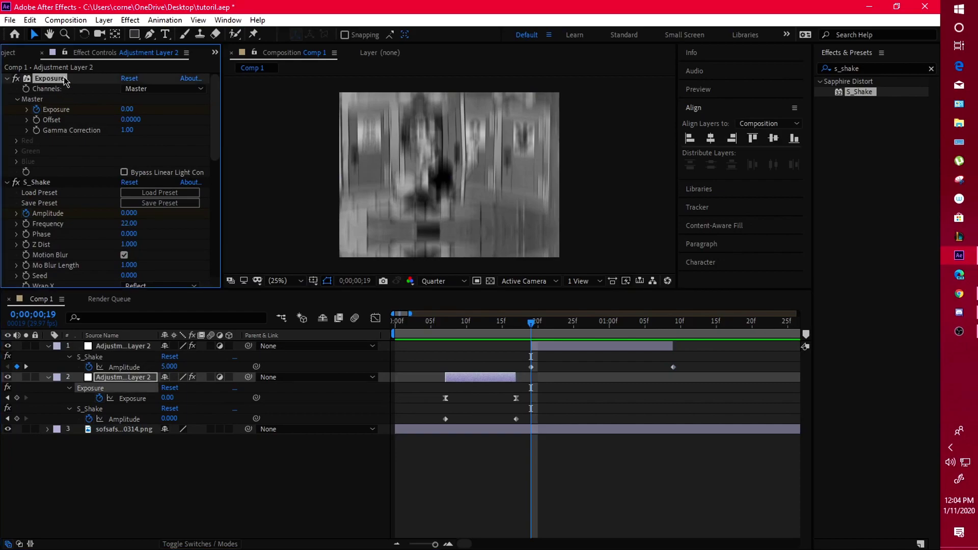
click(549, 347)
key(ctrl+v)
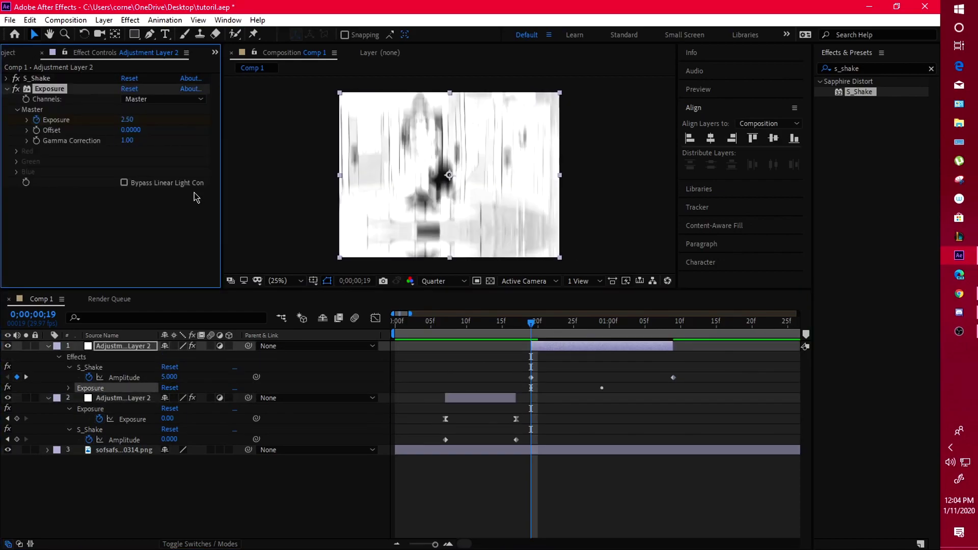
- Move the pasted Exposure effect above S_Shake on the duplicate adjustment layer
drag(47, 93, 59, 78)
key(ctrl+z)
key(ctrl+shift+z)
- Preview both shakes with their exposure flashes from before the original adjustment layer
key(space)
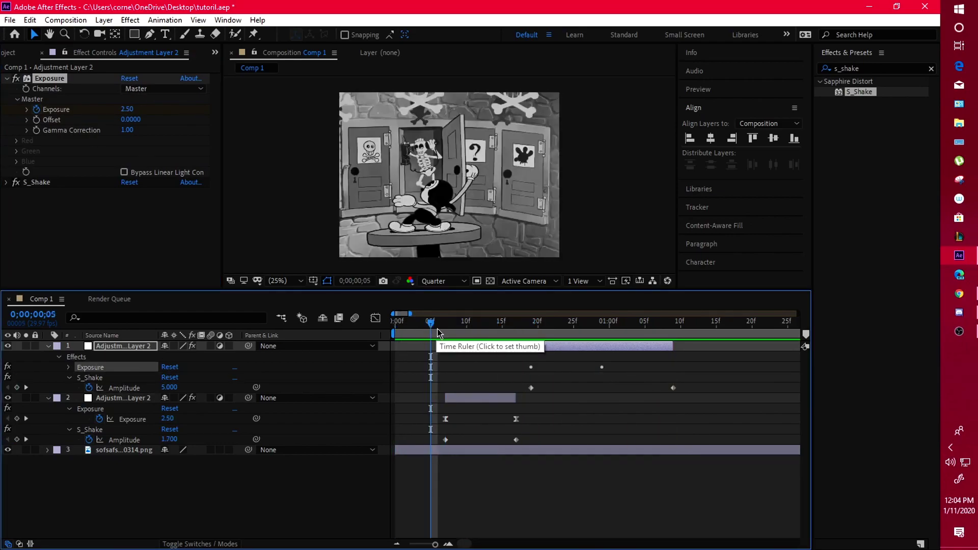
click(424, 324)
key(space)
- End the work area just past the duplicate adjustment layer, replay it from frame 1 and clear the effects search
click(681, 328)
key(n)
drag(682, 333, 406, 341)
key(space)
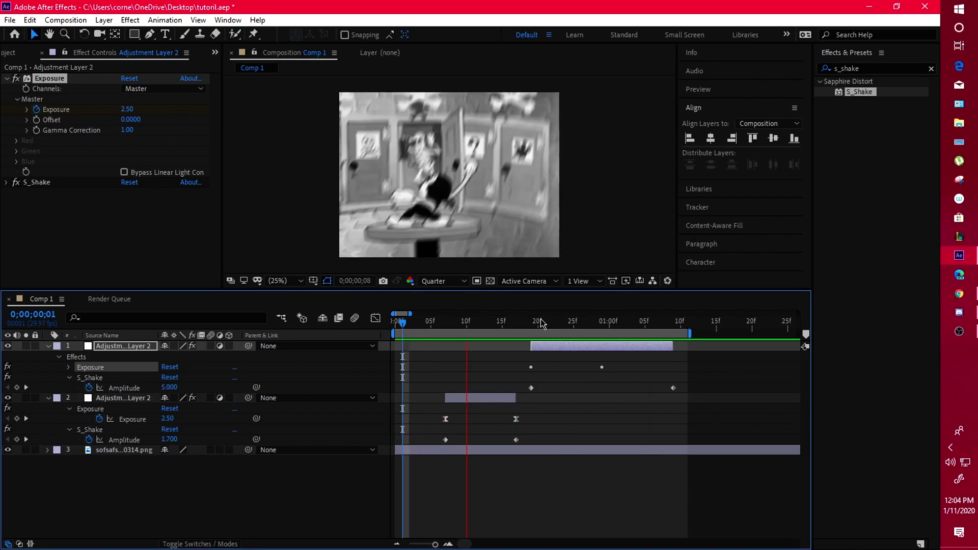
click(931, 68)
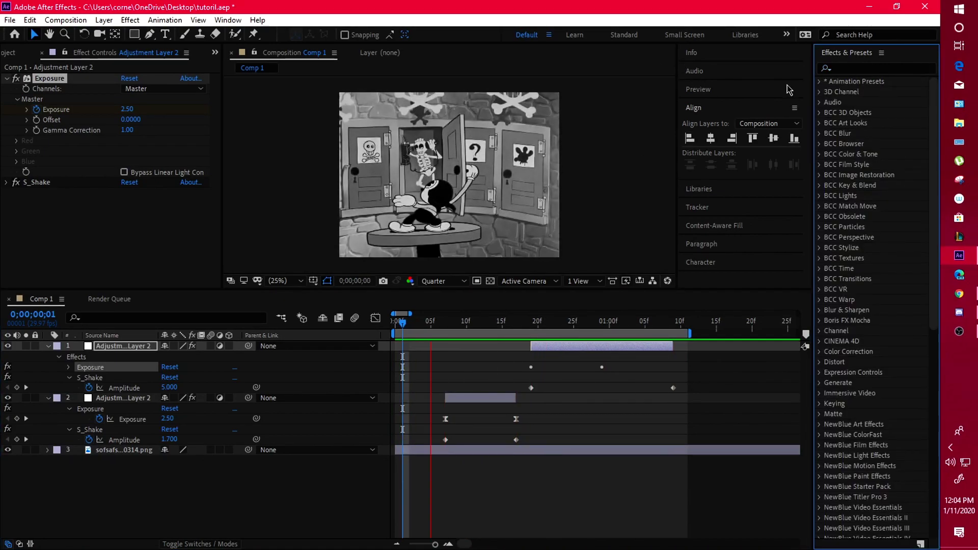